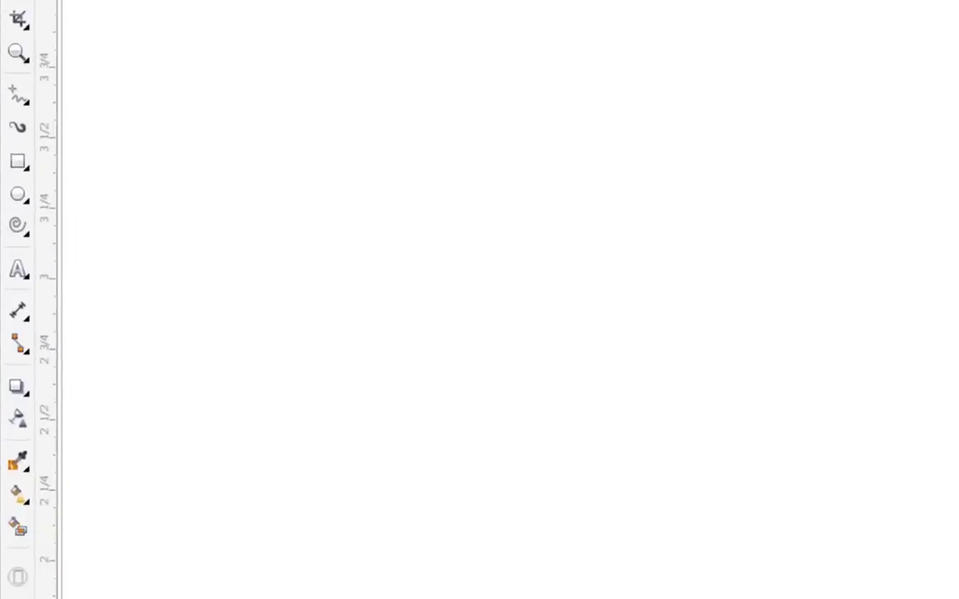
- Draw a spiral with 1 revolution, about 0.8 inches high, on the blank page
{"action": "left_click", "coordinate": [37, 213]}
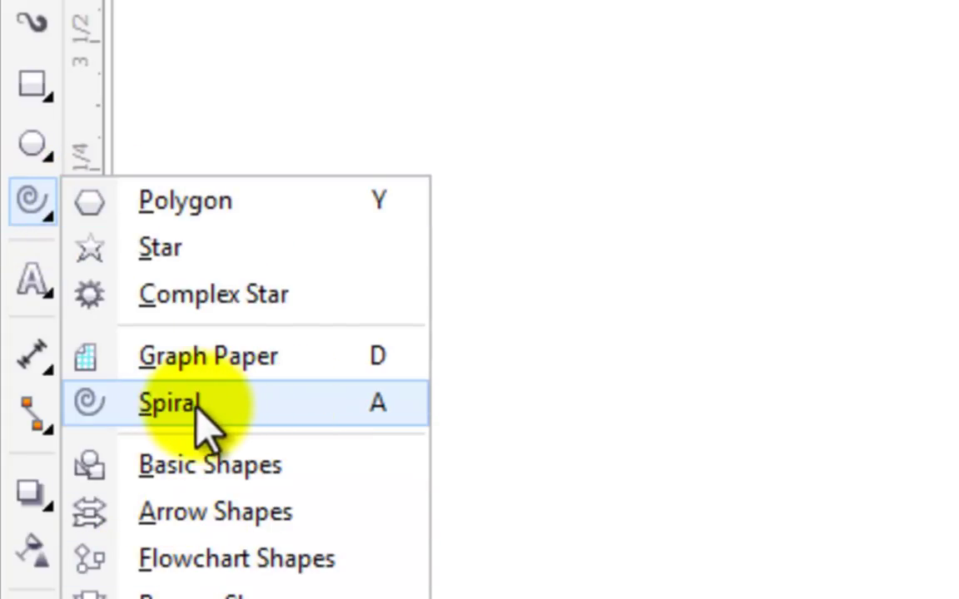
{"action": "left_click", "coordinate": [373, 407]}
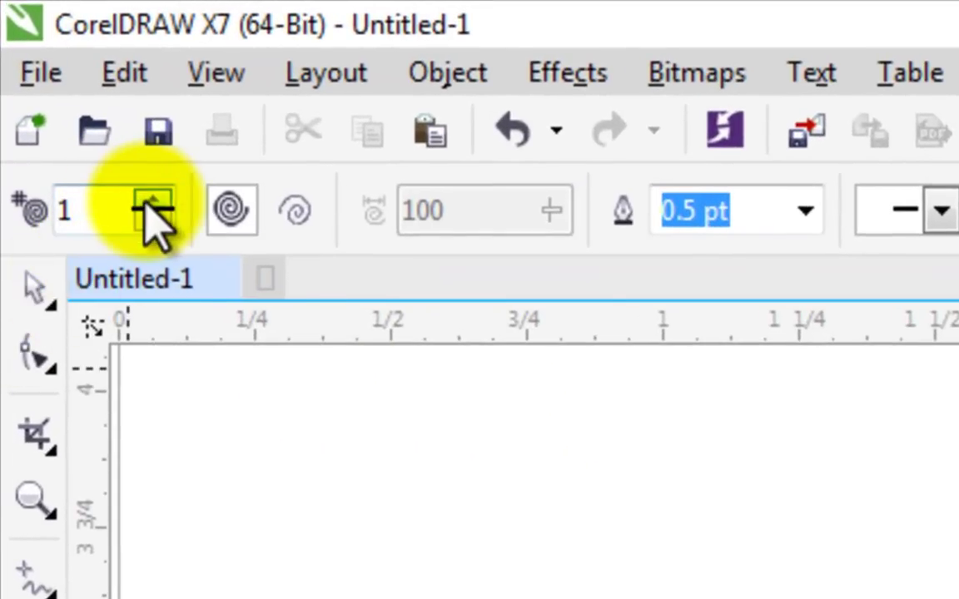
{"action": "double_click", "coordinate": [94, 208]}
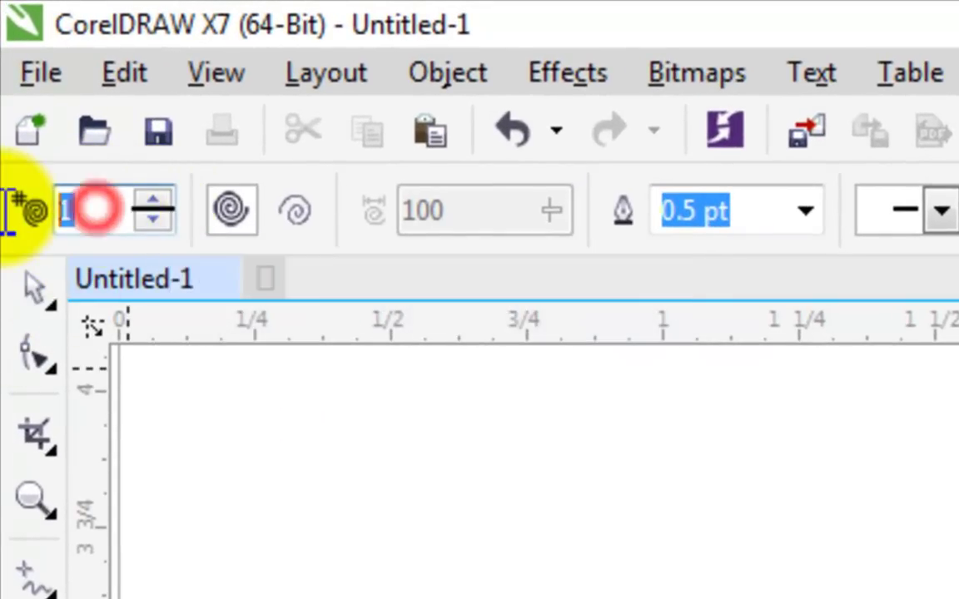
{"action": "left_click", "coordinate": [94, 207]}
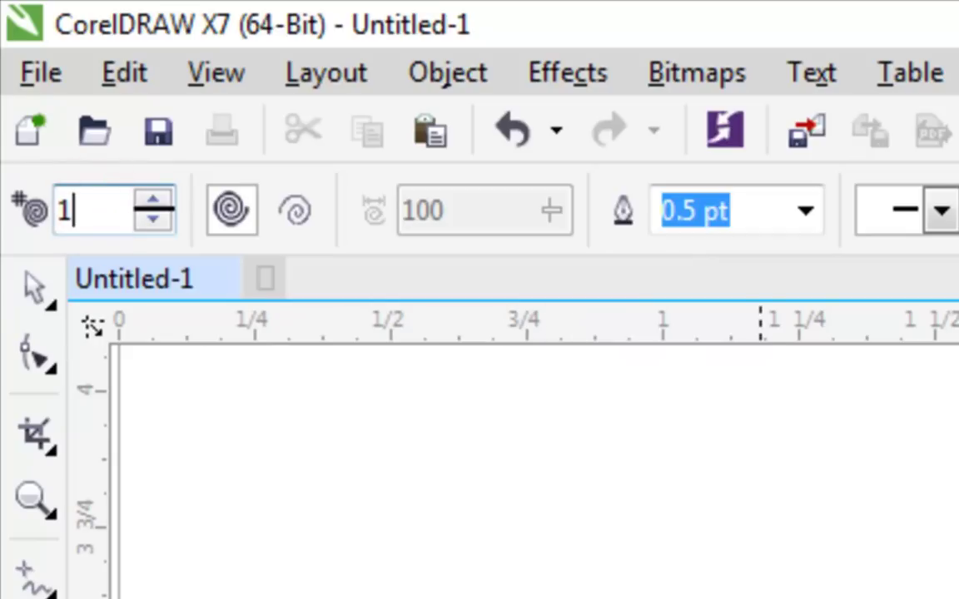
{"action": "left_click_drag", "start_coordinate": [403, 385], "coordinate": [563, 457]}
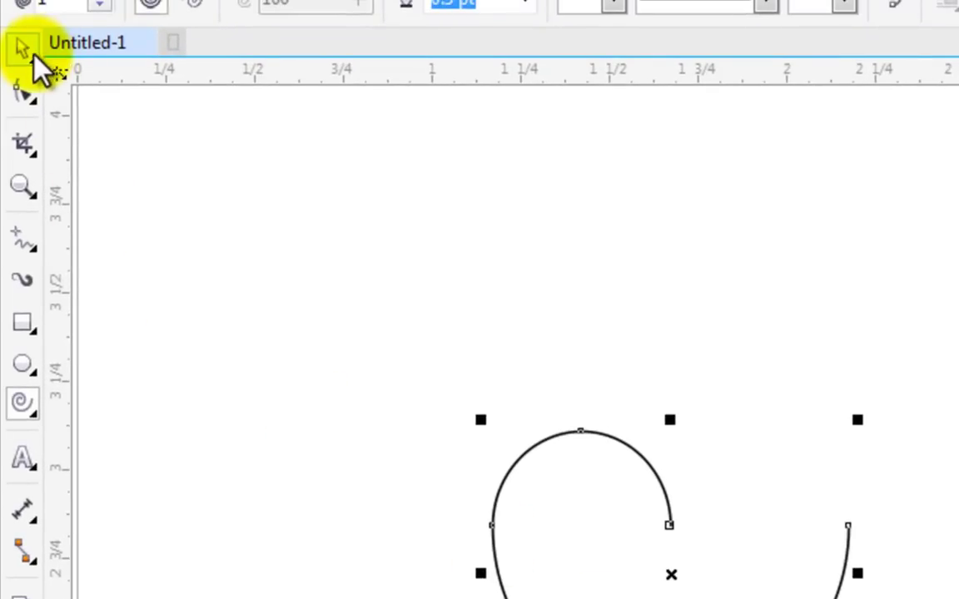
- Stretch the spiral to about 108.7% of its width and 101.6% of its height
{"action": "left_click", "coordinate": [27, 48]}
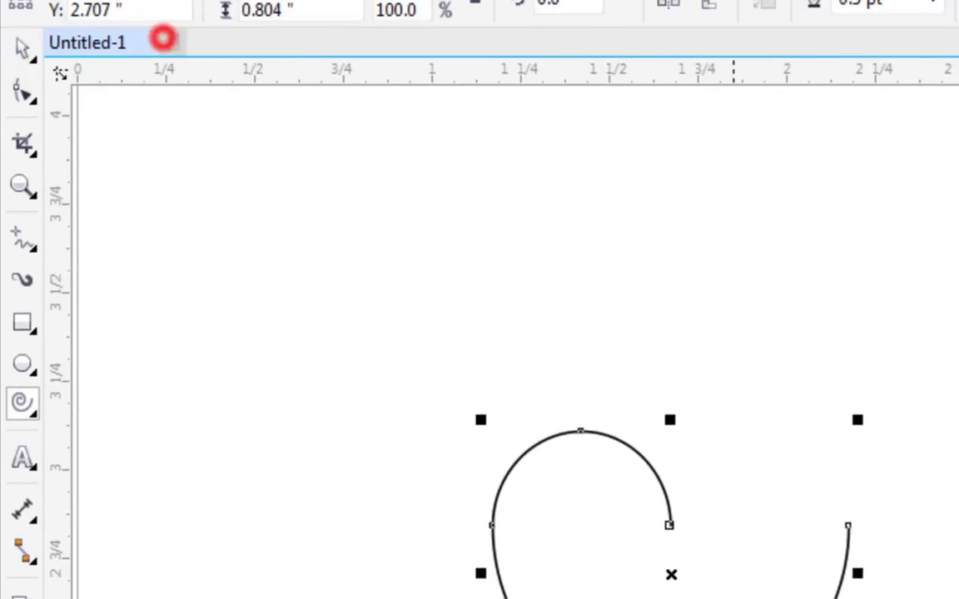
{"action": "left_click_drag", "start_coordinate": [860, 574], "coordinate": [890, 575]}
{"action": "left_click_drag", "start_coordinate": [849, 460], "coordinate": [851, 460]}
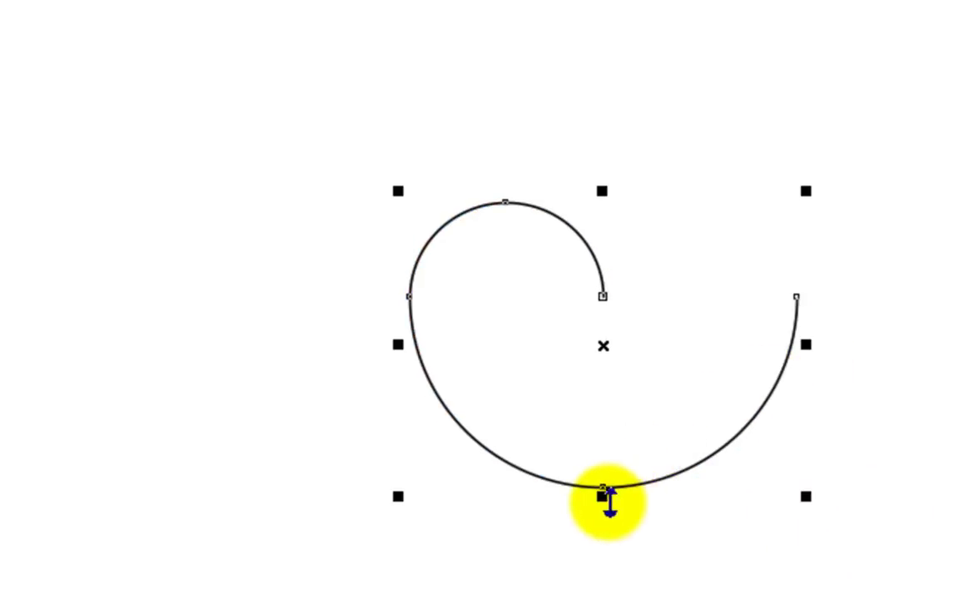
{"action": "mouse_move", "coordinate": [607, 498]}
{"action": "left_mouse_down"}
{"action": "mouse_move", "coordinate": [612, 522]}
{"action": "mouse_move", "coordinate": [614, 507]}
{"action": "left_mouse_up"}
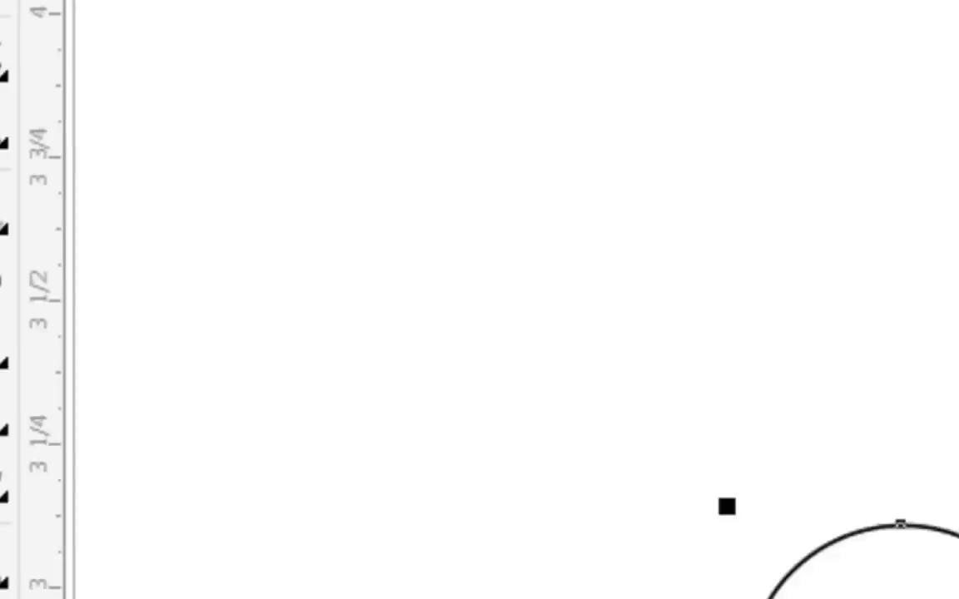
- Delete the spiral's leftmost node and tilt the handles of its top node to round the curve
{"action": "left_click", "coordinate": [0, 0]}
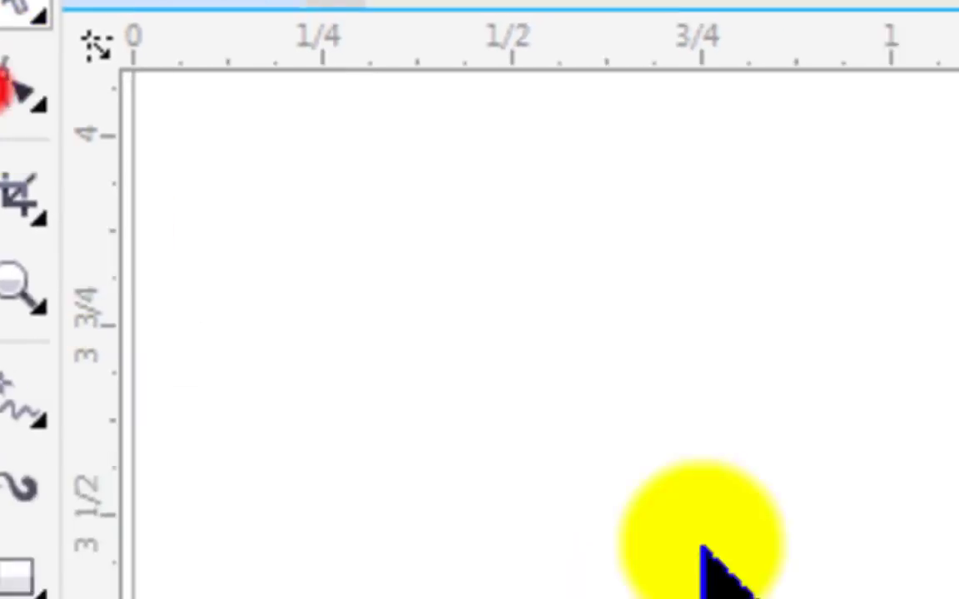
{"action": "left_click_drag", "start_coordinate": [239, 225], "coordinate": [349, 271]}
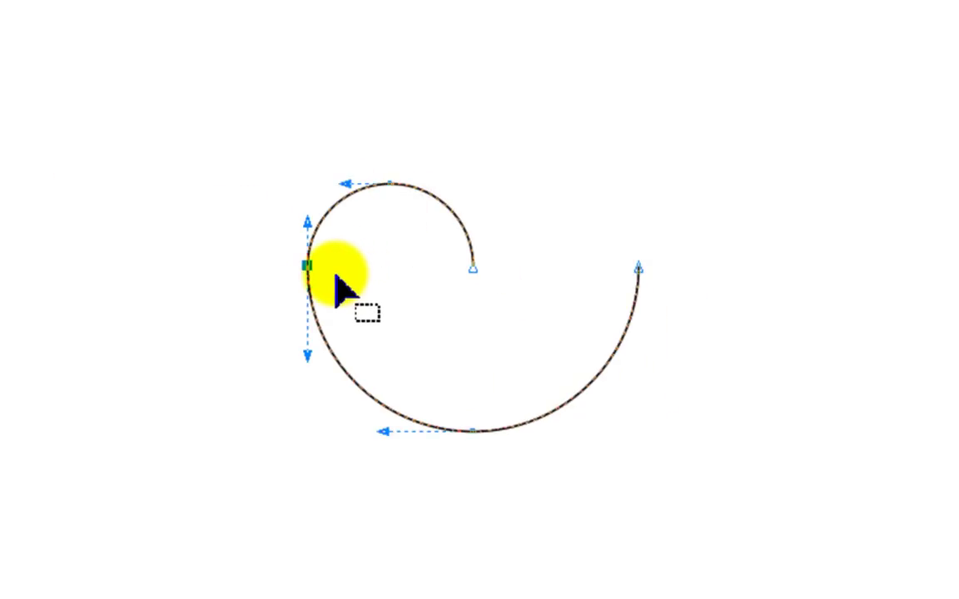
{"action": "left_click", "coordinate": [341, 283]}
{"action": "left_click", "coordinate": [391, 185]}
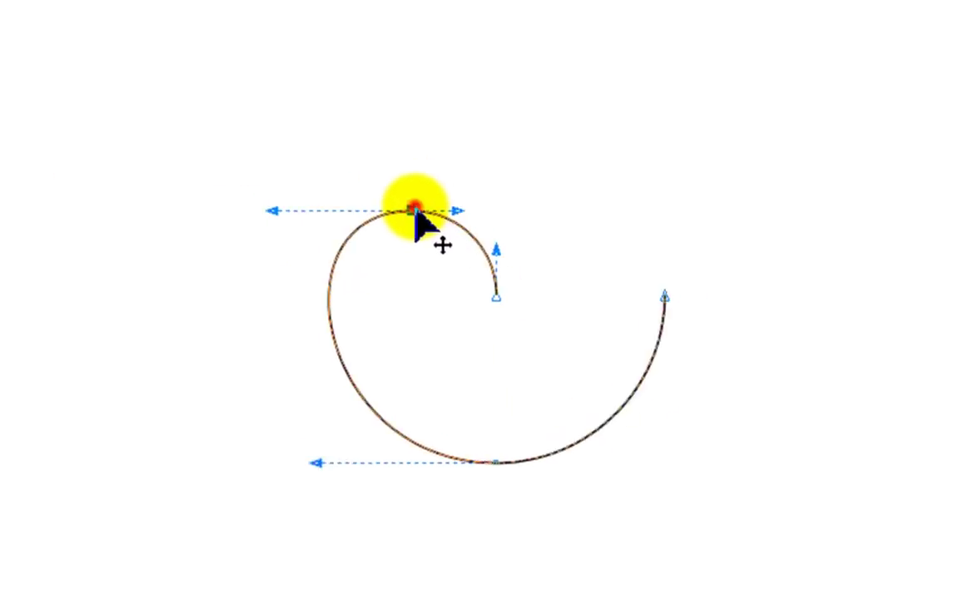
{"action": "left_click_drag", "start_coordinate": [660, 437], "coordinate": [673, 419]}
{"action": "left_click", "coordinate": [22, 47]}
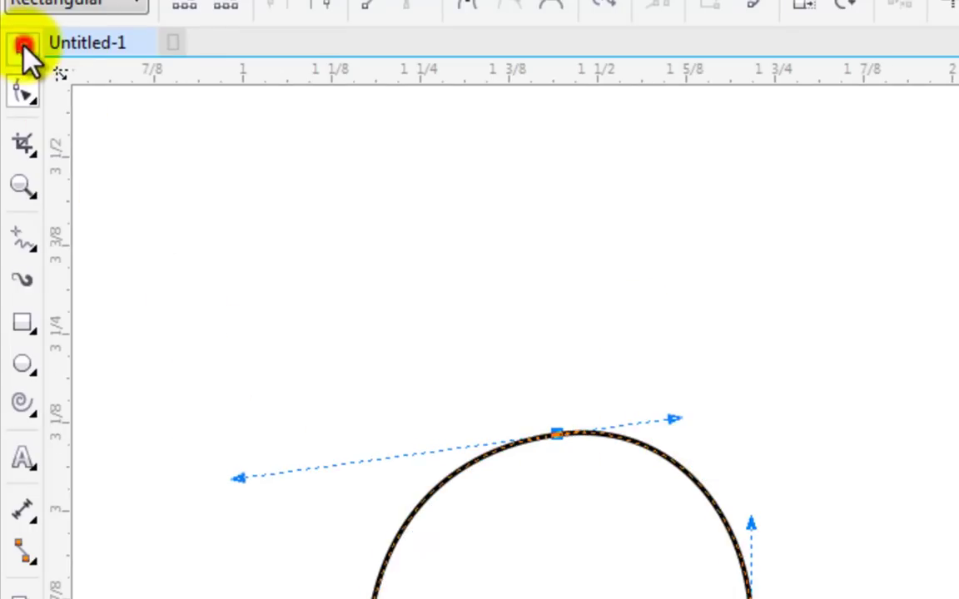
- Copy the reshaped spiral and paste a duplicate over it
{"action": "left_click", "coordinate": [752, 581]}
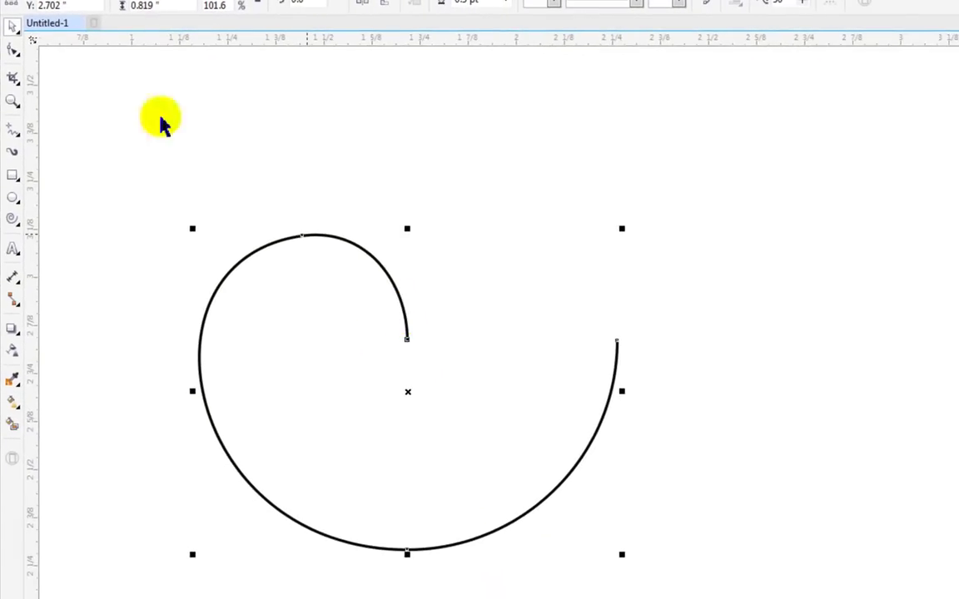
{"action": "left_click", "coordinate": [42, 0]}
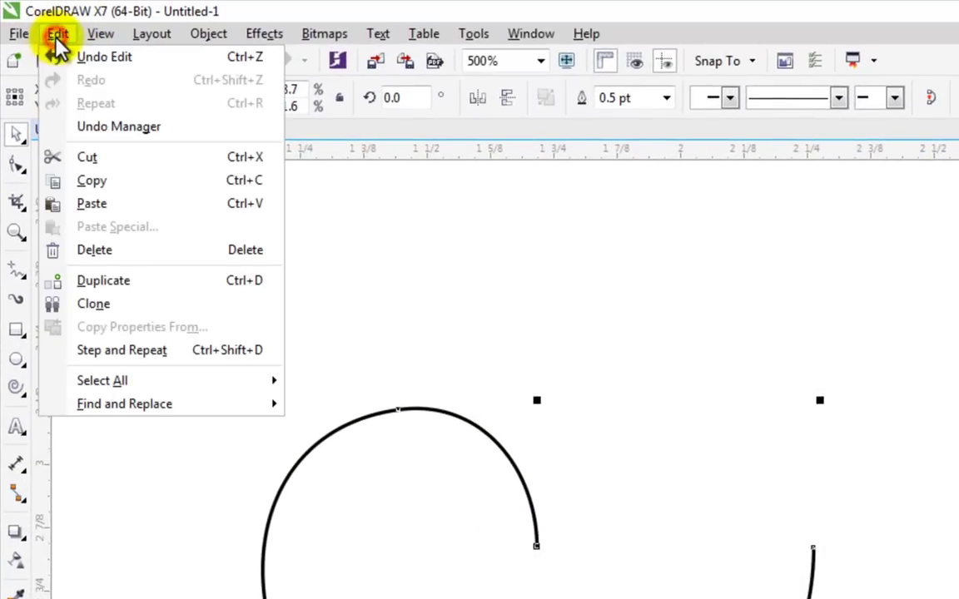
{"action": "left_click", "coordinate": [121, 183]}
{"action": "left_click", "coordinate": [58, 35]}
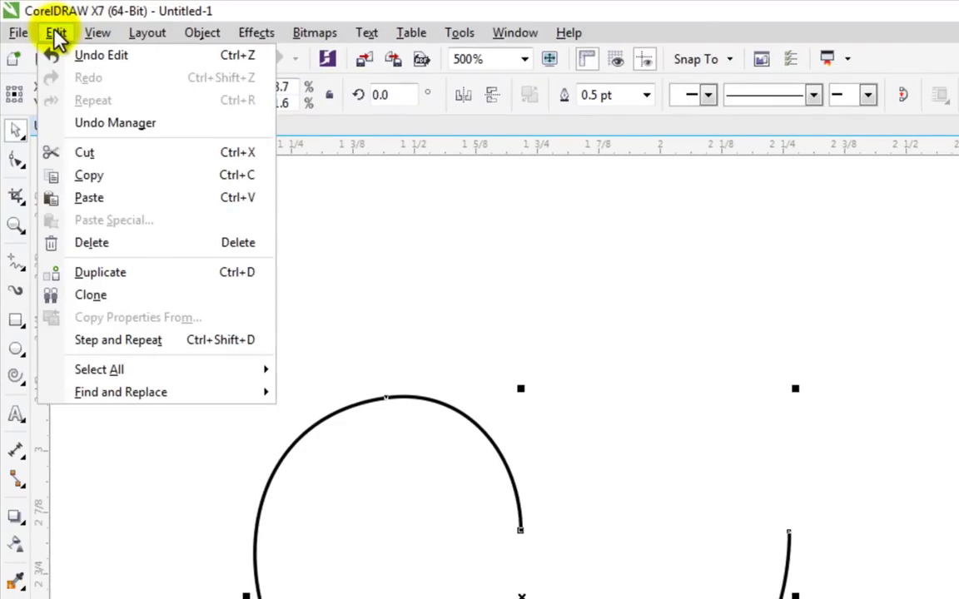
{"action": "left_click", "coordinate": [92, 199]}
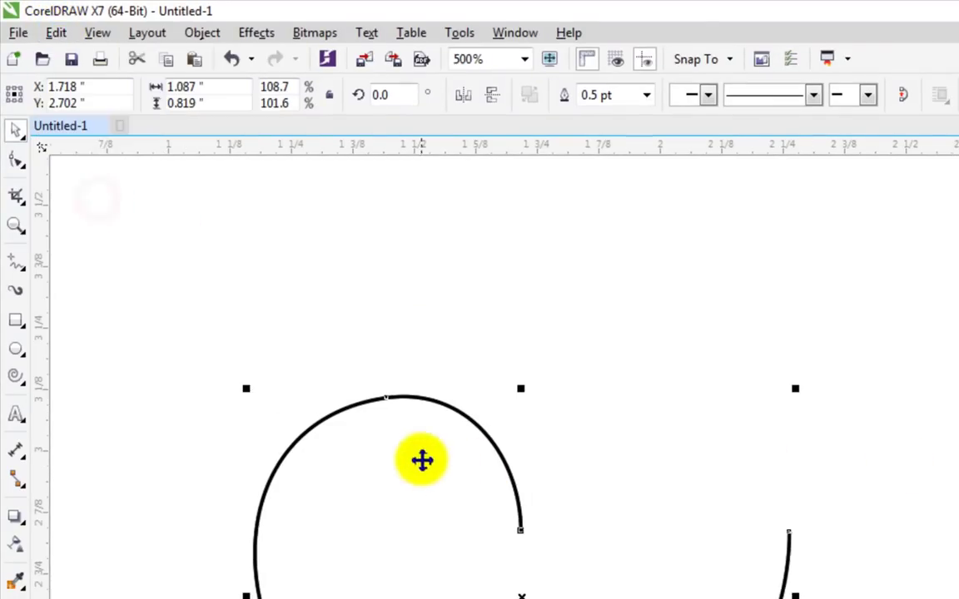
- Move the pasted copy slightly below the original and give it a pale blue-violet outline, with the Object Manager open
{"action": "left_click_drag", "start_coordinate": [507, 470], "coordinate": [506, 492]}
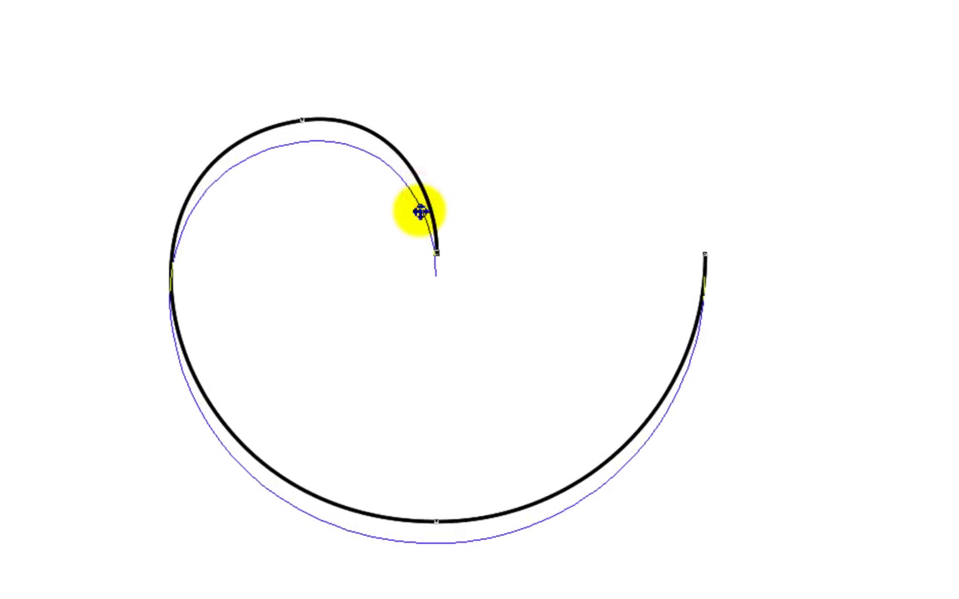
{"action": "left_click_drag", "start_coordinate": [421, 212], "coordinate": [419, 210]}
{"action": "scroll", "coordinate": [420, 210], "scroll_direction": "up", "scroll_amount": 2}
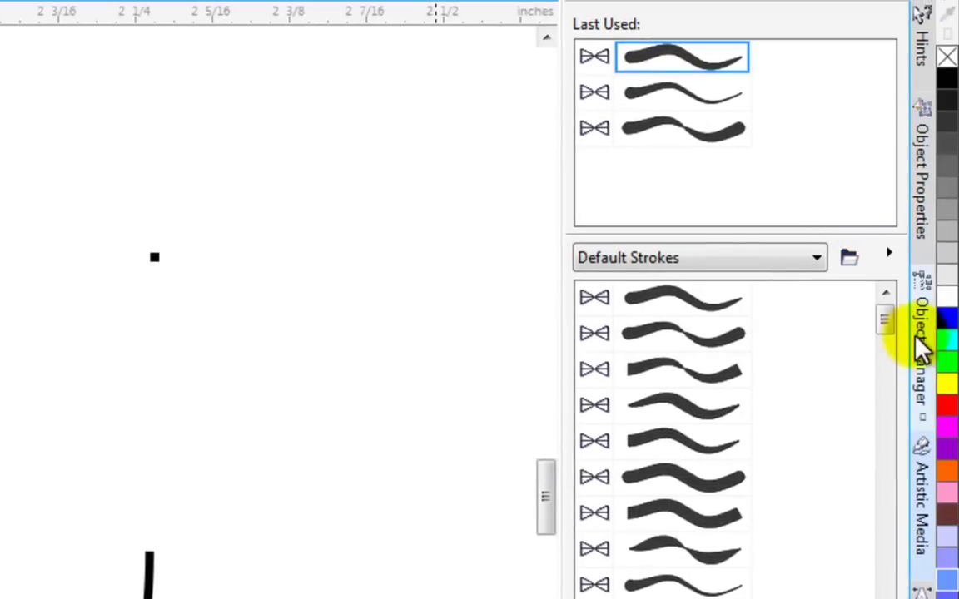
{"action": "left_click", "coordinate": [925, 354]}
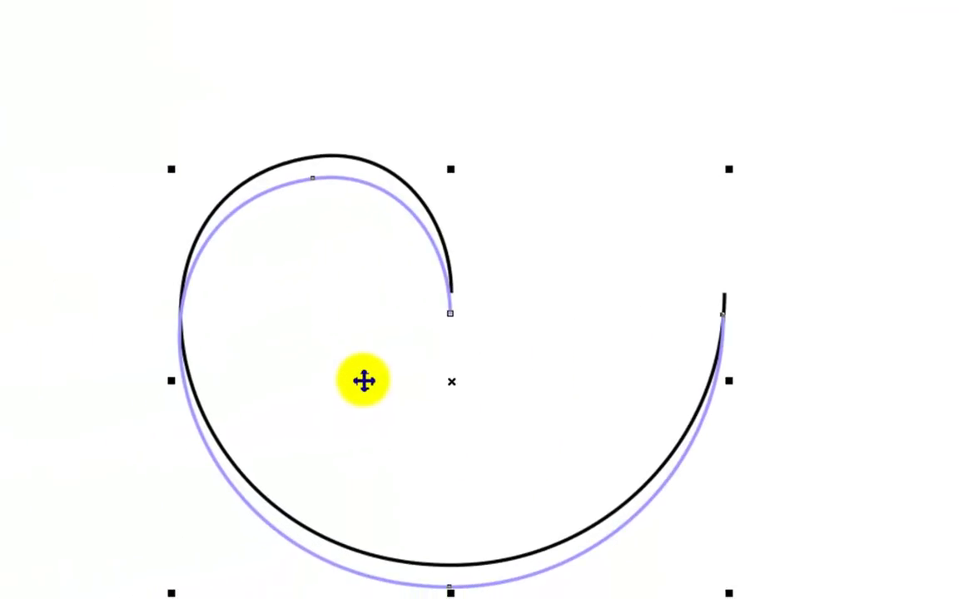
- Scale the pale blue-violet spiral down slightly so it is a little smaller than the black one
{"action": "scroll", "coordinate": [364, 381], "scroll_direction": "up", "scroll_amount": 2}
{"action": "left_click", "coordinate": [364, 382]}
{"action": "scroll", "coordinate": [364, 381], "scroll_direction": "down", "scroll_amount": 2}
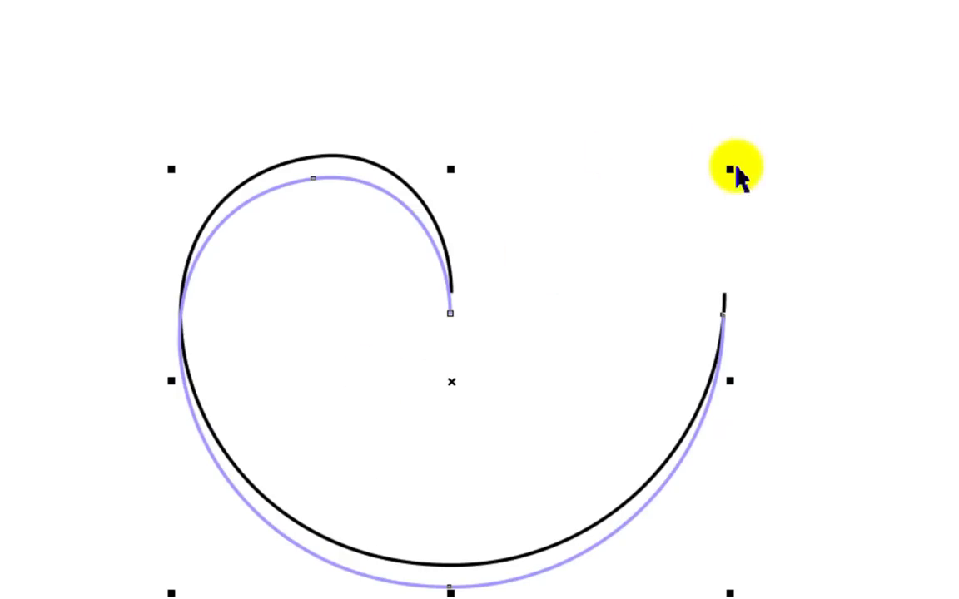
{"action": "left_click_drag", "start_coordinate": [731, 171], "coordinate": [707, 185]}
{"action": "scroll", "coordinate": [441, 300], "scroll_direction": "up", "scroll_amount": 2}
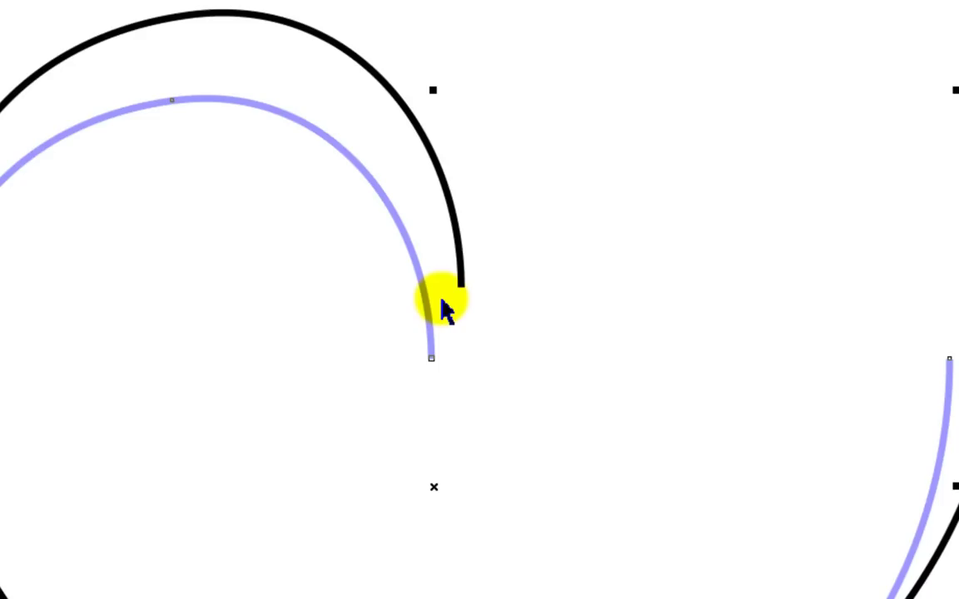
- Move the smaller spiral inside the black one so that their inner ends coincide
{"action": "left_click_drag", "start_coordinate": [426, 299], "coordinate": [456, 226]}
{"action": "scroll", "coordinate": [456, 227], "scroll_direction": "down", "scroll_amount": 3}
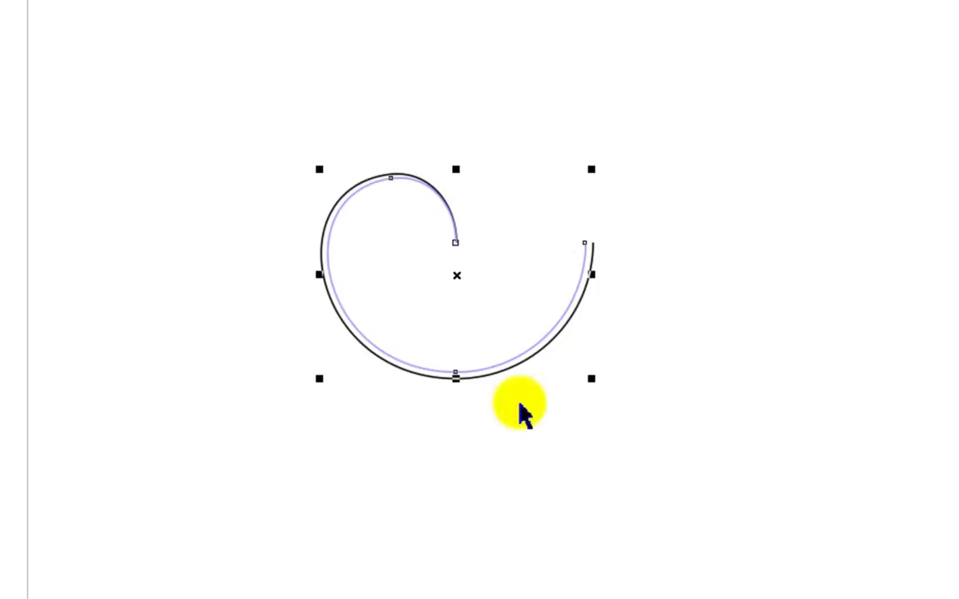
{"action": "scroll", "coordinate": [524, 366], "scroll_direction": "up", "scroll_amount": 2}
{"action": "scroll", "coordinate": [497, 81], "scroll_direction": "up", "scroll_amount": 3}
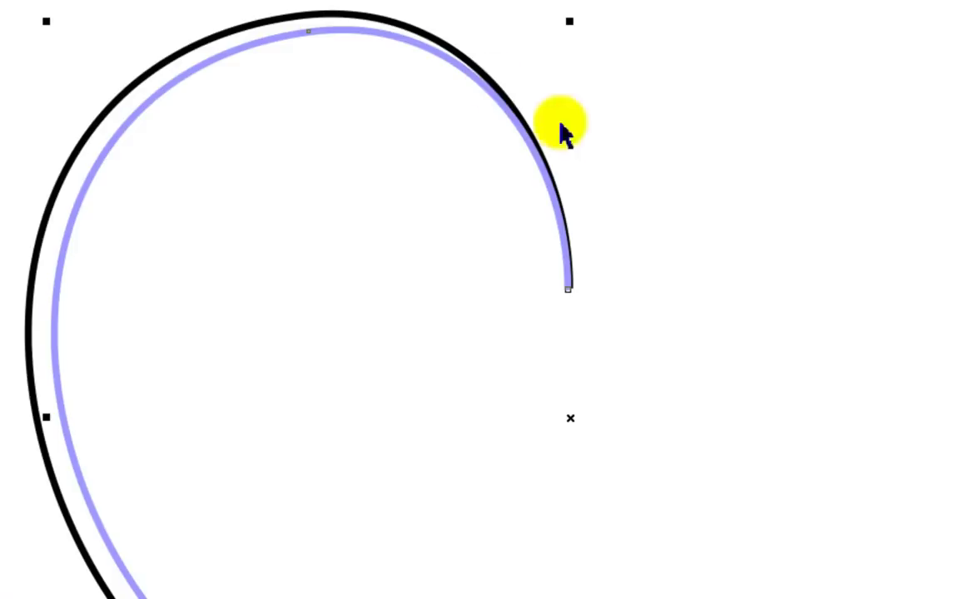
{"action": "scroll", "coordinate": [557, 252], "scroll_direction": "up", "scroll_amount": 3}
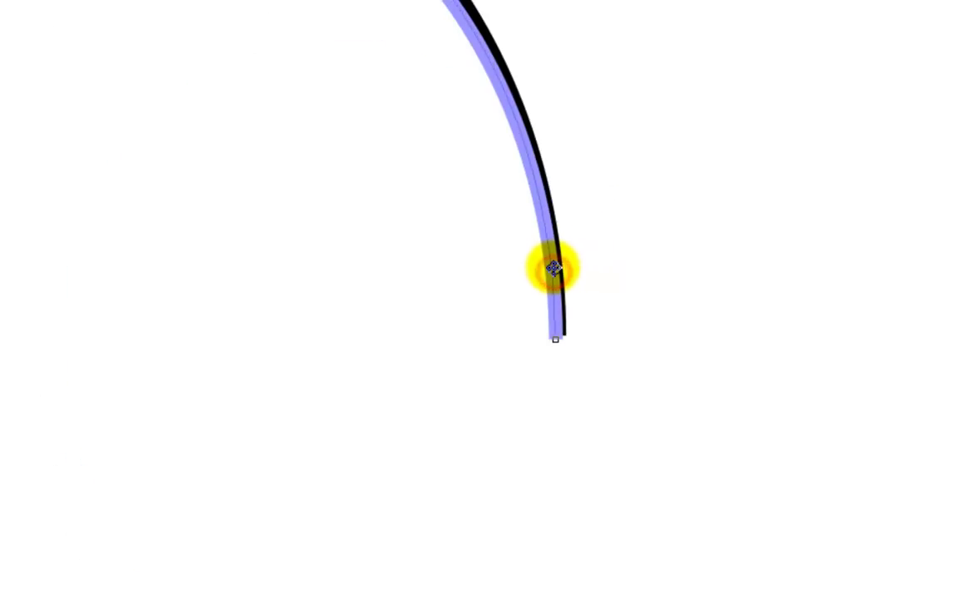
{"action": "scroll", "coordinate": [553, 269], "scroll_direction": "down", "scroll_amount": 3}
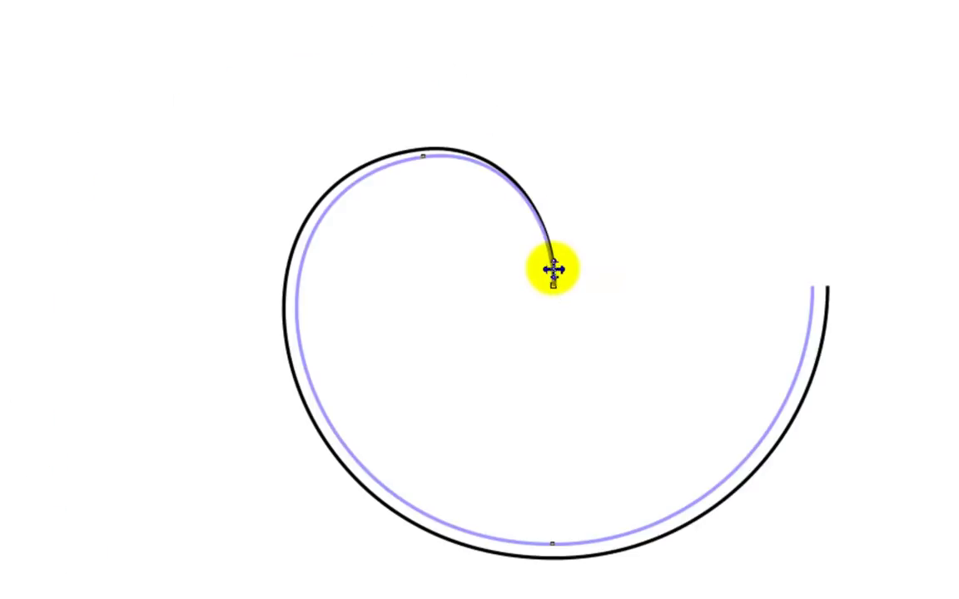
- Select both spirals and combine them into one object
{"action": "left_click", "coordinate": [319, 201]}
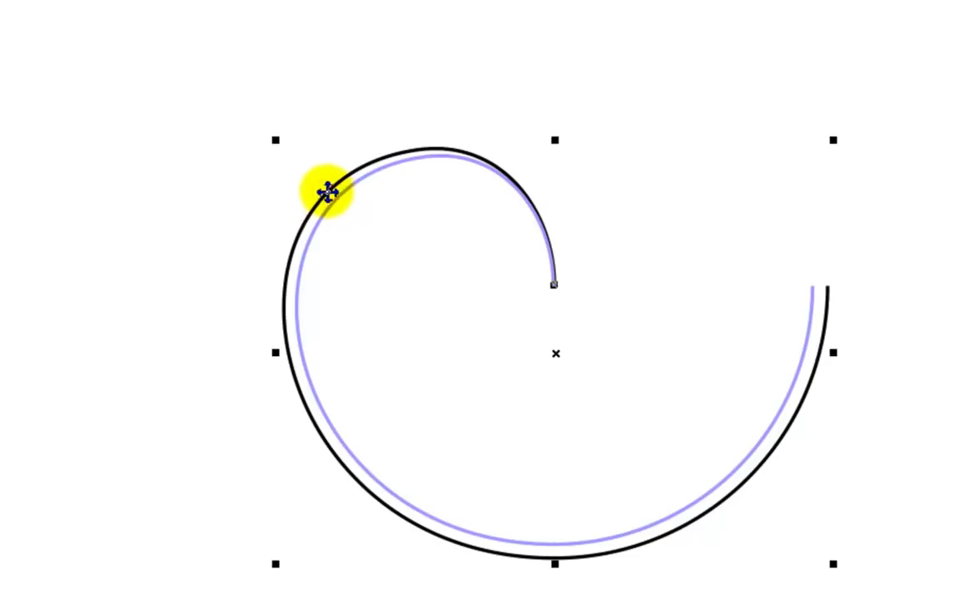
{"action": "right_click", "coordinate": [329, 187]}
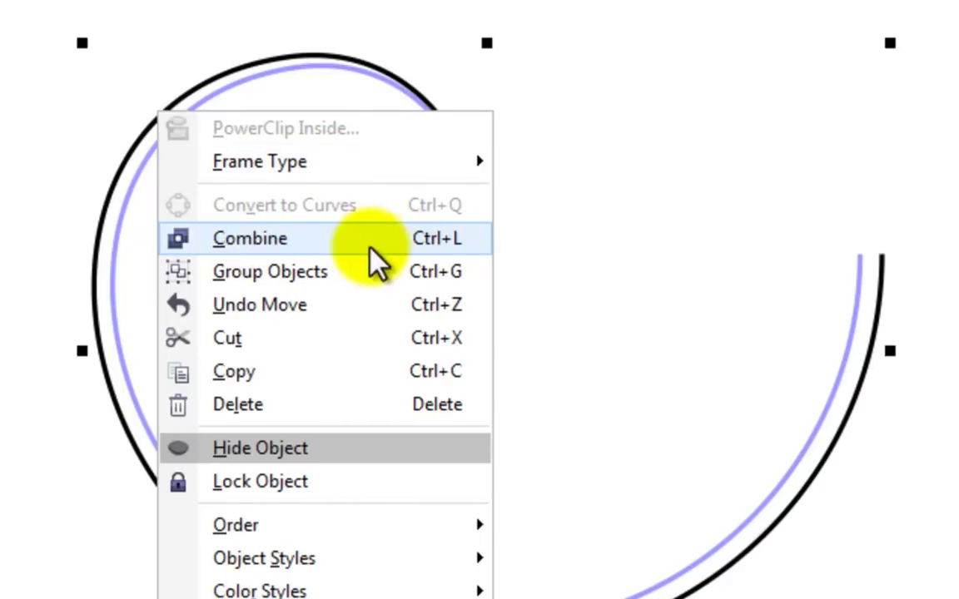
{"action": "left_click", "coordinate": [516, 325]}
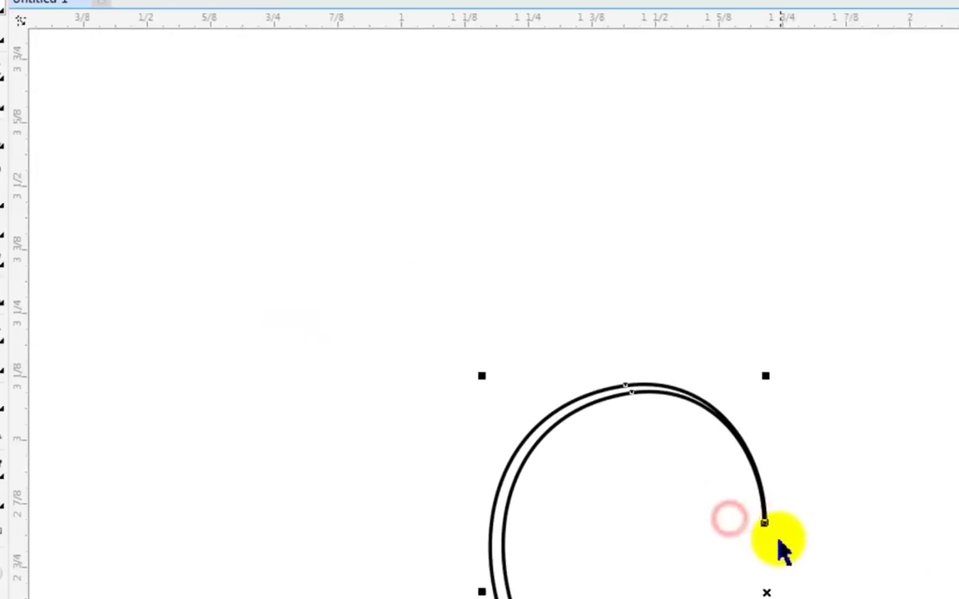
- Join the two end nodes at the inner end of the combined spiral
{"action": "left_click", "coordinate": [13, 50]}
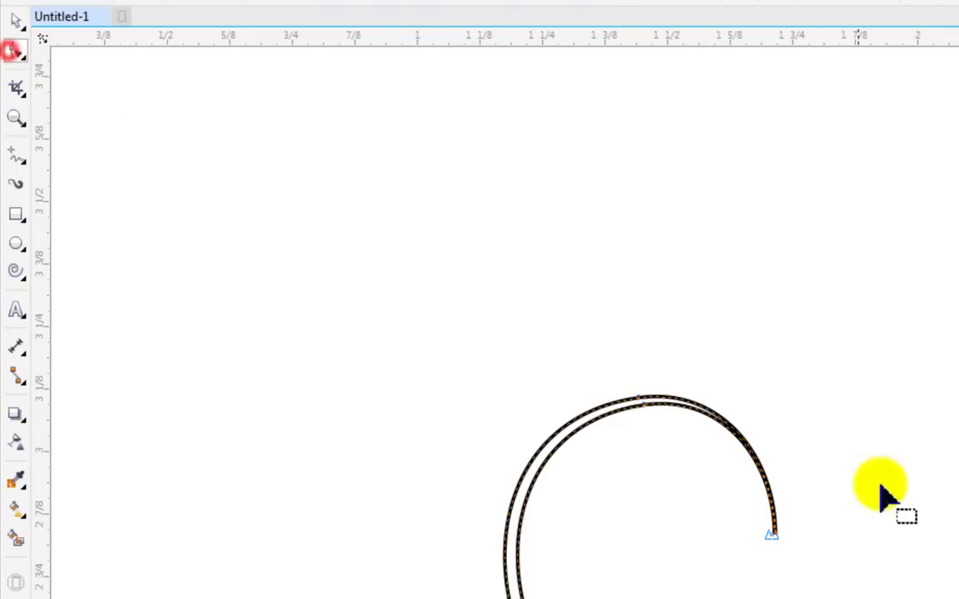
{"action": "left_click_drag", "start_coordinate": [820, 499], "coordinate": [716, 563]}
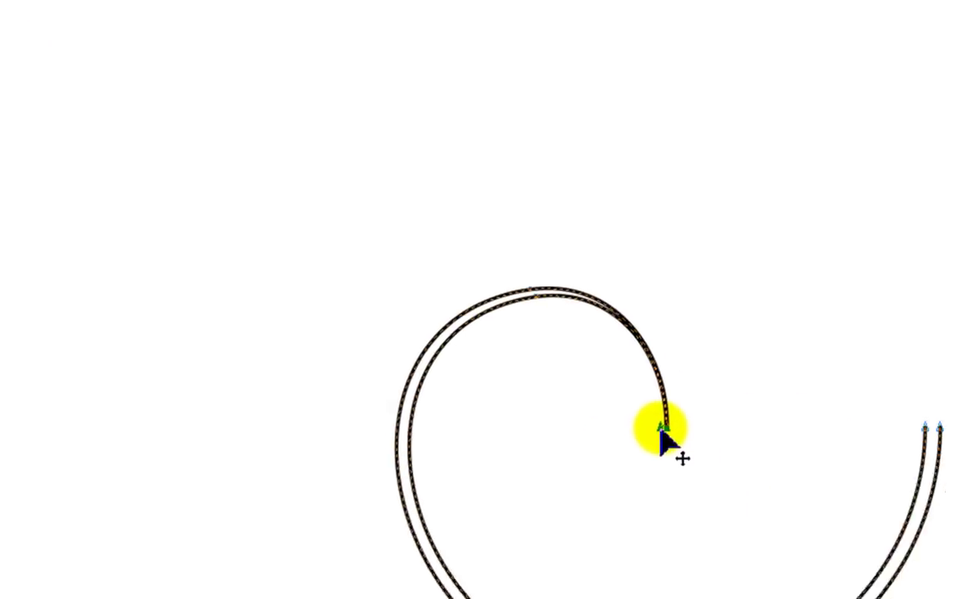
{"action": "right_click", "coordinate": [602, 331]}
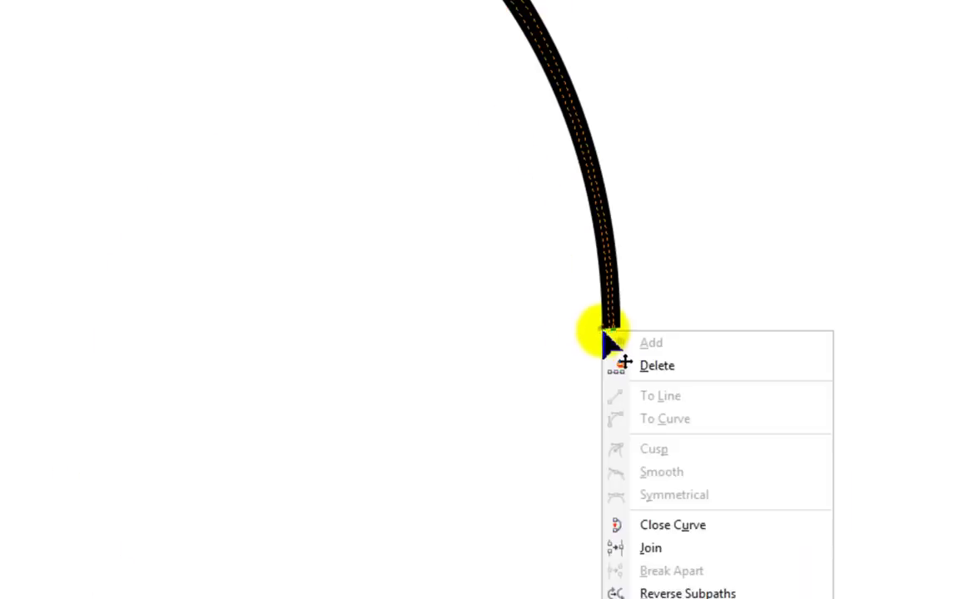
{"action": "left_click", "coordinate": [668, 549]}
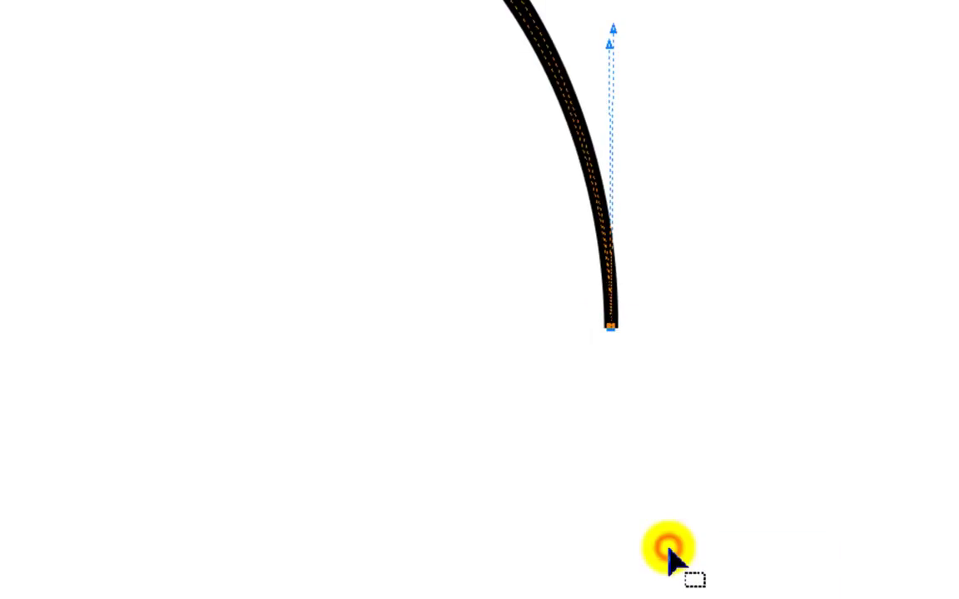
- Join the two end nodes at the outer end of the combined spiral to close the swirl shape
{"action": "scroll", "coordinate": [669, 549], "scroll_direction": "down", "scroll_amount": 4}
{"action": "scroll", "coordinate": [669, 549], "scroll_direction": "down", "scroll_amount": 4}
{"action": "scroll", "coordinate": [740, 561], "scroll_direction": "up", "scroll_amount": 4}
{"action": "left_click_drag", "start_coordinate": [760, 401], "coordinate": [642, 463]}
{"action": "scroll", "coordinate": [691, 450], "scroll_direction": "up", "scroll_amount": 2}
{"action": "scroll", "coordinate": [685, 444], "scroll_direction": "up", "scroll_amount": 2}
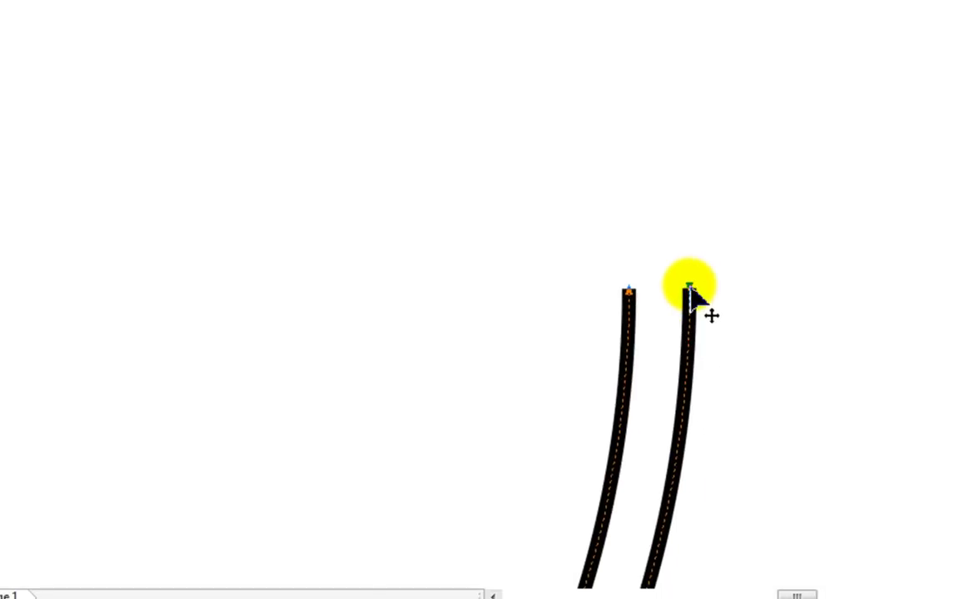
{"action": "right_click", "coordinate": [690, 285]}
{"action": "left_click", "coordinate": [774, 504]}
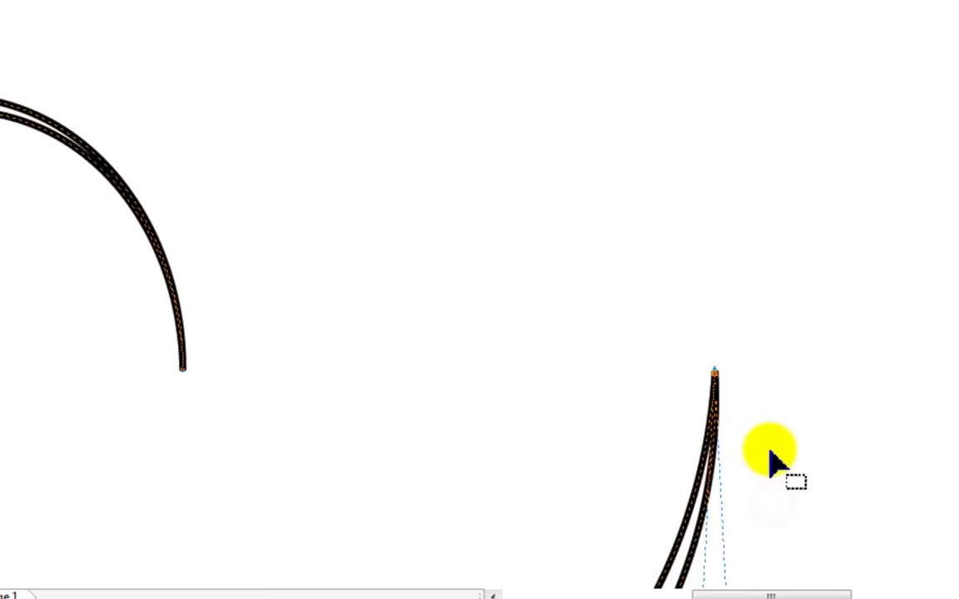
{"action": "scroll", "coordinate": [764, 445], "scroll_direction": "down", "scroll_amount": 5}
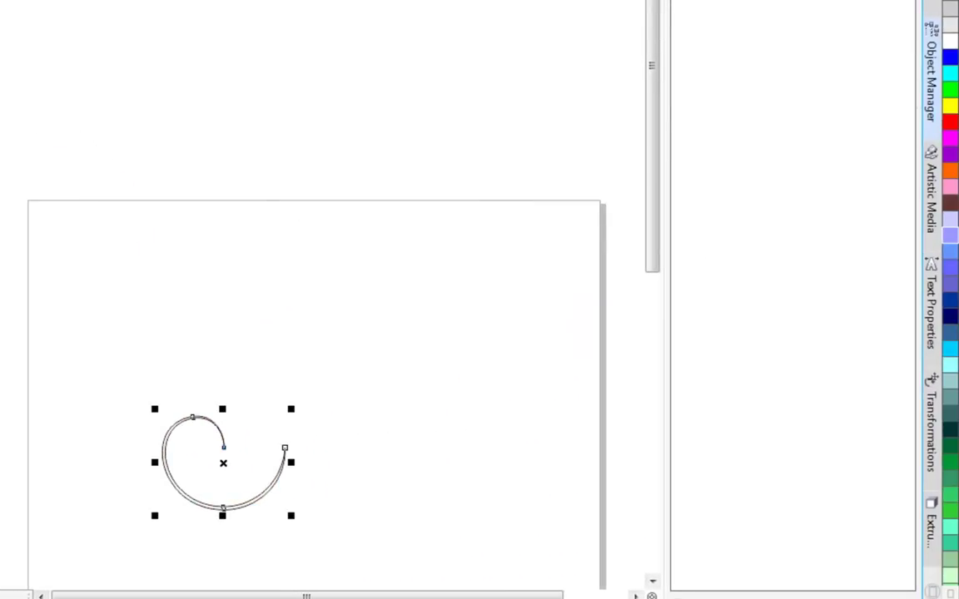
- Fill the closed swirl with light blue-violet and remove its outline
{"action": "left_click", "coordinate": [949, 243]}
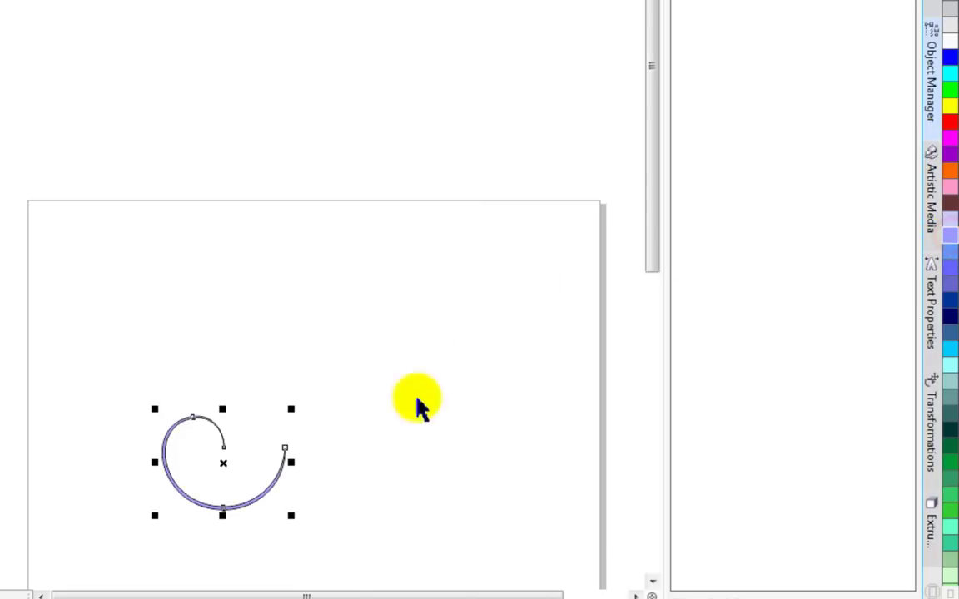
{"action": "scroll", "coordinate": [310, 552], "scroll_direction": "up", "scroll_amount": 2}
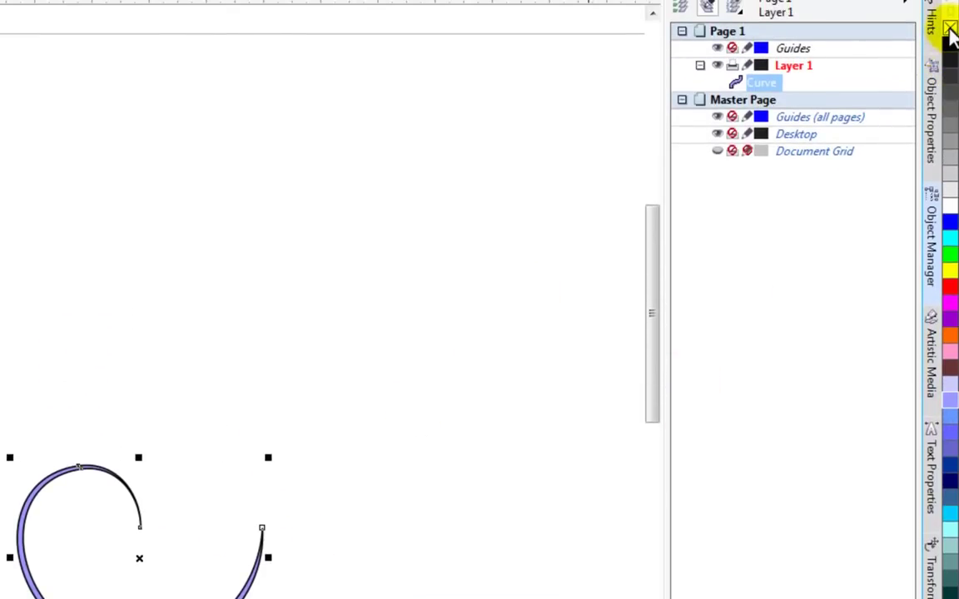
{"action": "scroll", "coordinate": [428, 556], "scroll_direction": "up", "scroll_amount": 2}
{"action": "left_click", "coordinate": [641, 427]}
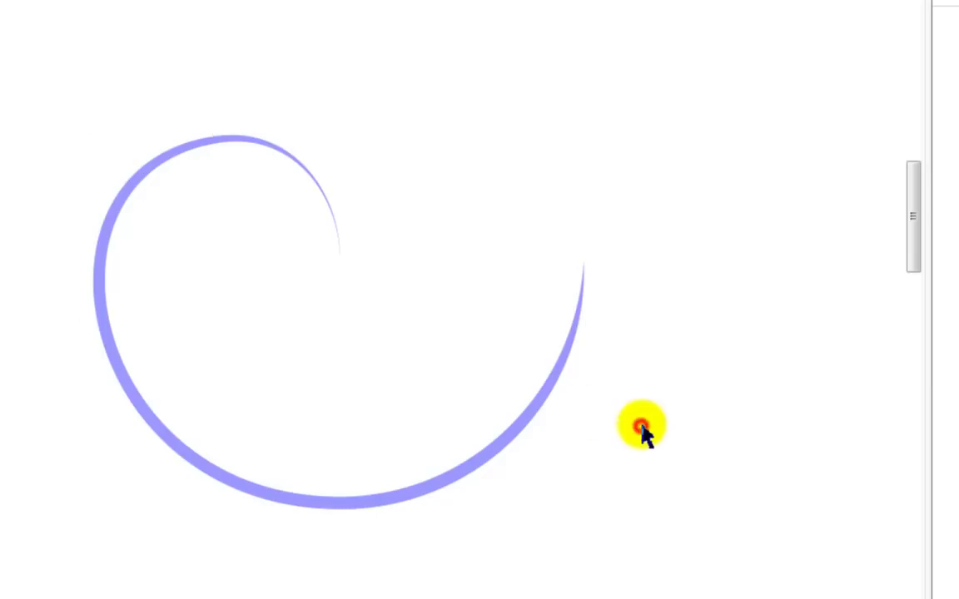
- Recolor the swirl's fill with the deeper blue-violet and keep the shape selected
{"action": "left_click", "coordinate": [471, 464]}
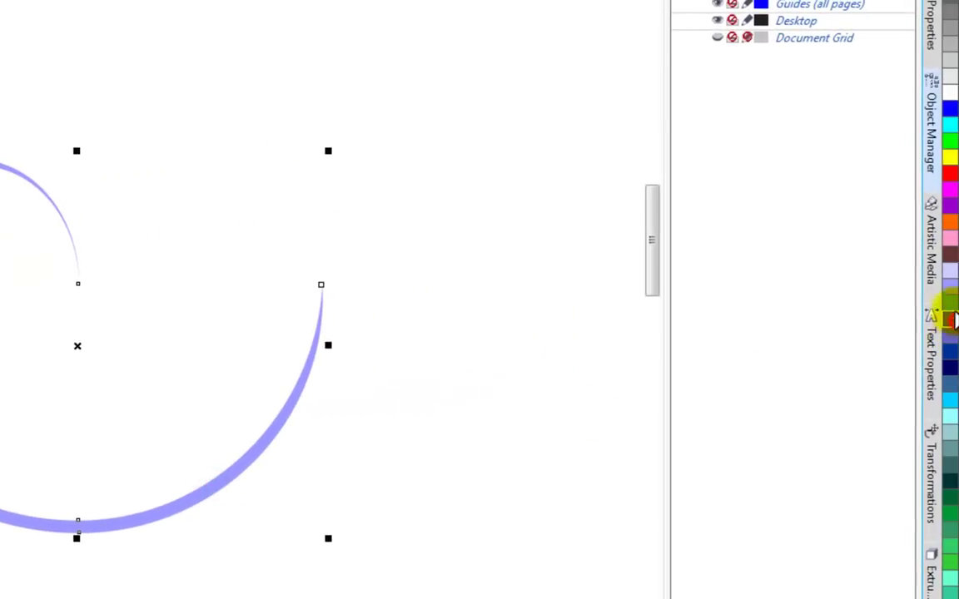
{"action": "left_click", "coordinate": [951, 318]}
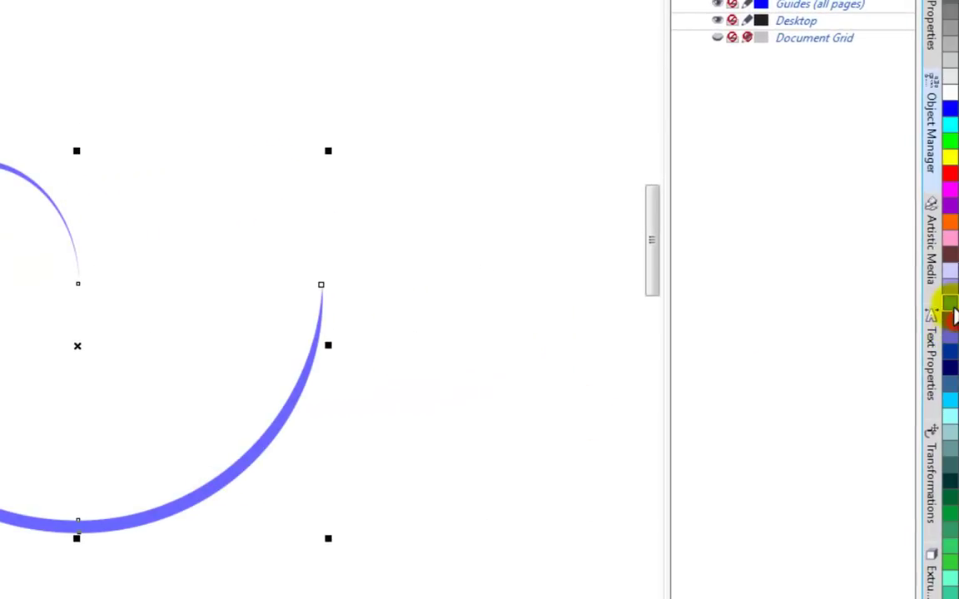
{"action": "left_click", "coordinate": [186, 567]}
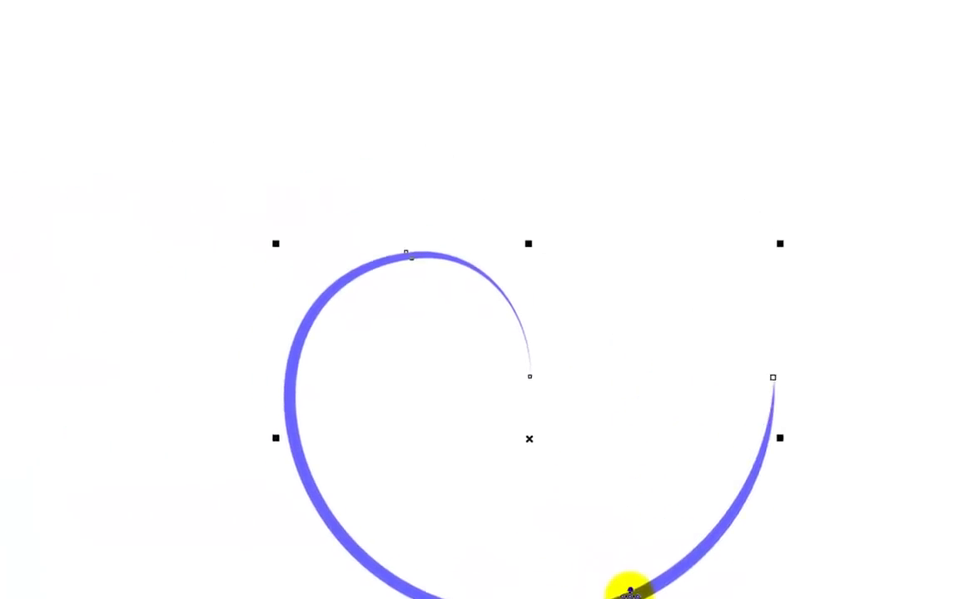
- Duplicate the swirl with a horizontal and vertical offset of 0.25"
{"action": "left_click", "coordinate": [24, 29]}
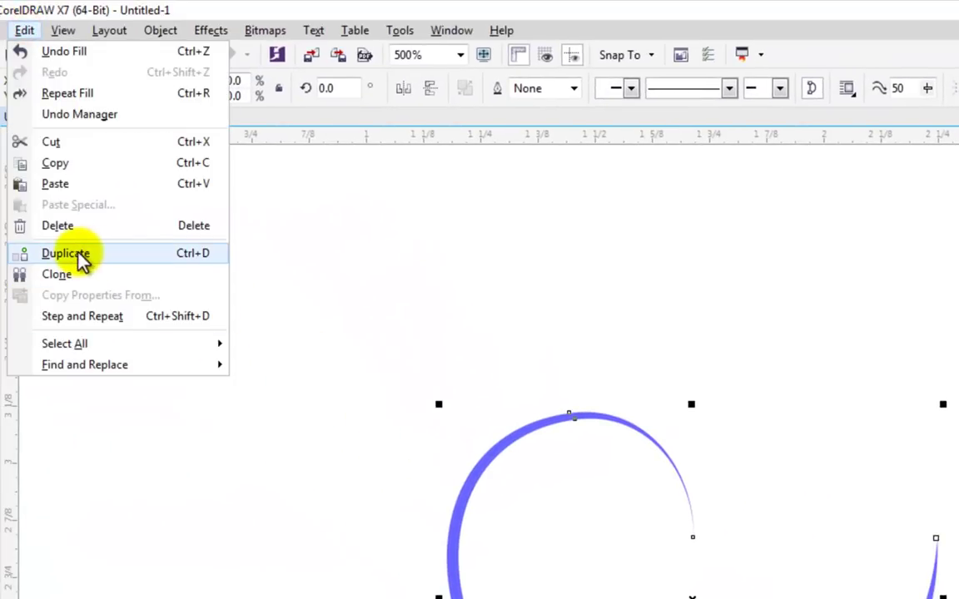
{"action": "left_click", "coordinate": [193, 256]}
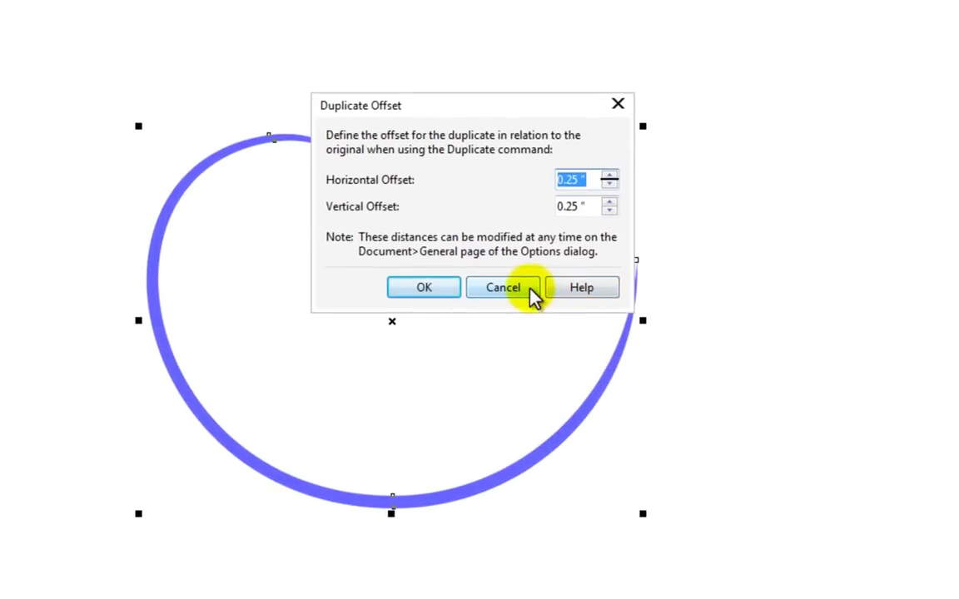
{"action": "left_click", "coordinate": [439, 293]}
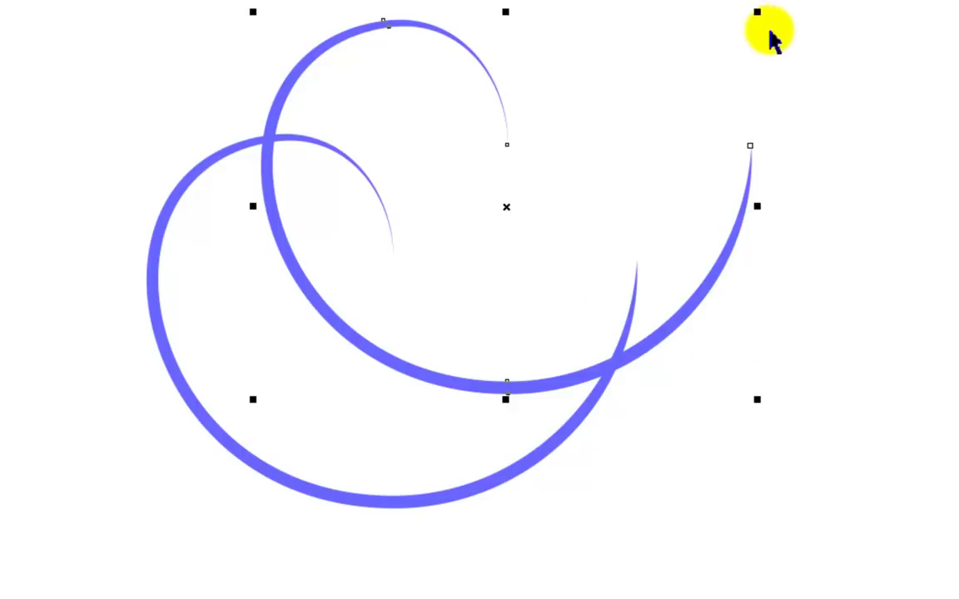
- Shrink the duplicate to about 40%, rotate it slightly and attach it as a branch to the main swirl's lower-right inner edge
{"action": "left_click_drag", "start_coordinate": [761, 13], "coordinate": [630, 246]}
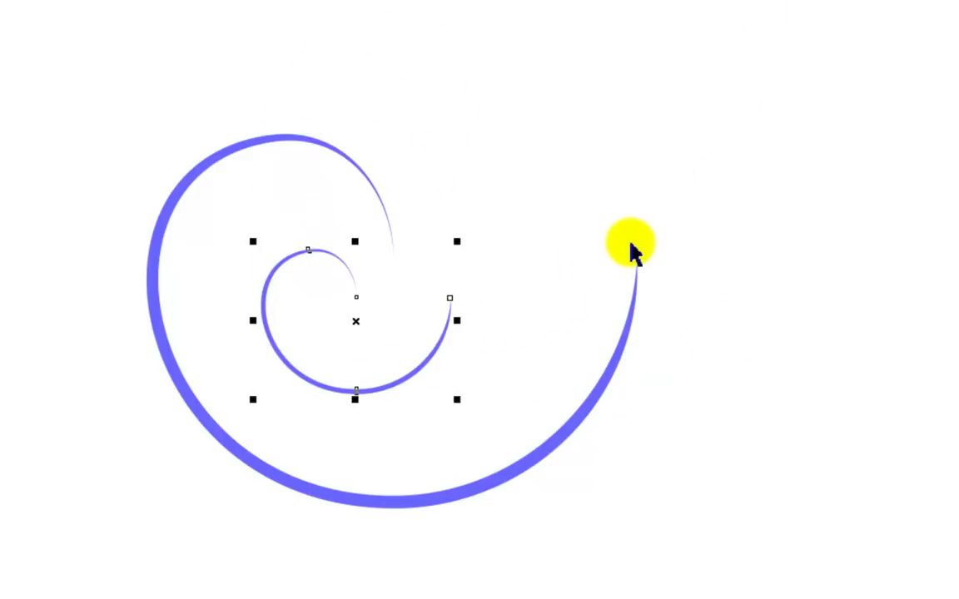
{"action": "left_click_drag", "start_coordinate": [421, 359], "coordinate": [574, 407]}
{"action": "left_click", "coordinate": [574, 408]}
{"action": "left_click_drag", "start_coordinate": [612, 290], "coordinate": [651, 325]}
{"action": "left_click", "coordinate": [747, 476]}
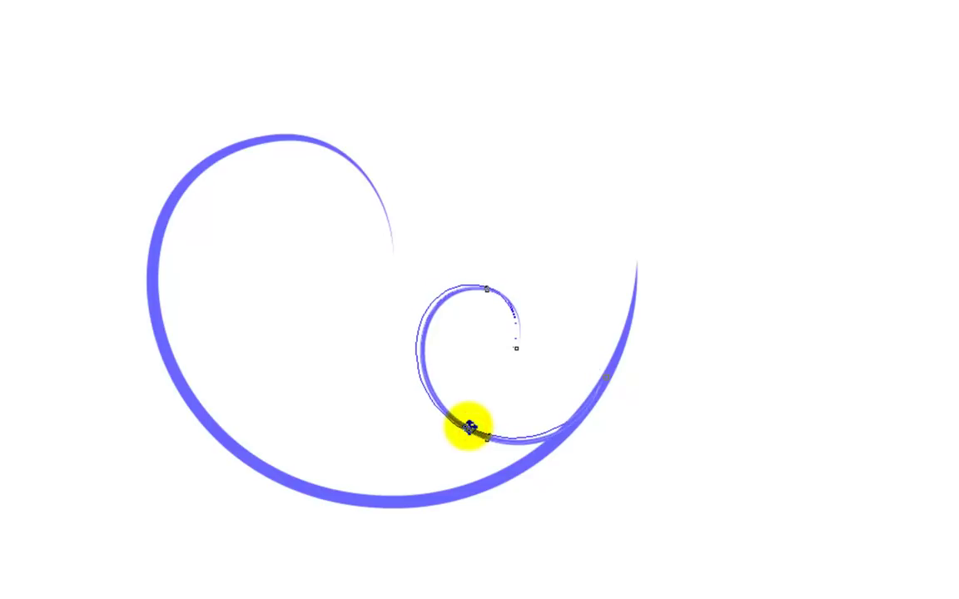
{"action": "left_click_drag", "start_coordinate": [470, 427], "coordinate": [471, 427]}
- Duplicate the branch swirl and shrink a copy into a small offshoot attached to the branch's left outer edge
{"action": "key", "text": "ctrl+d"}
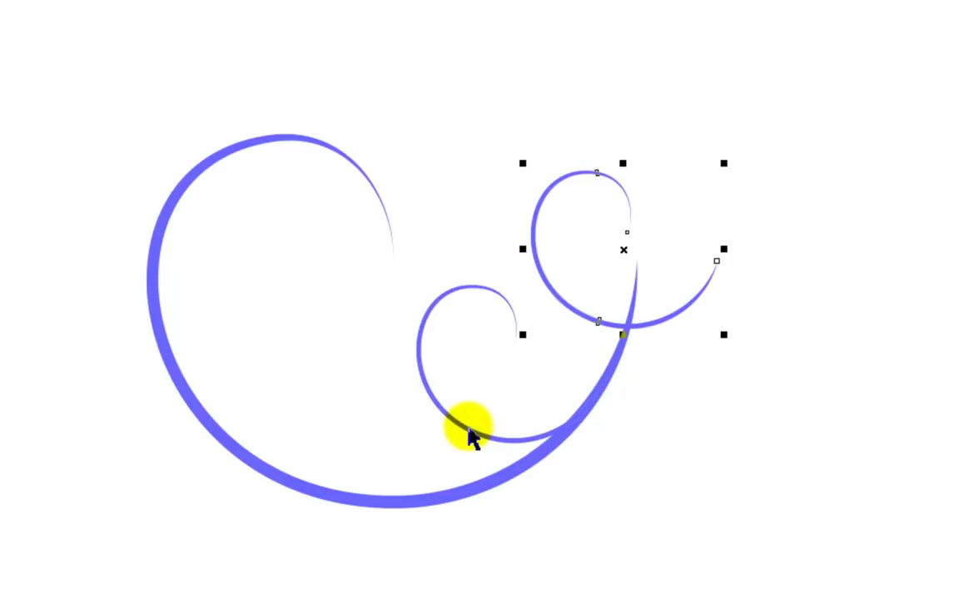
{"action": "left_click_drag", "start_coordinate": [660, 325], "coordinate": [368, 444]}
{"action": "left_click_drag", "start_coordinate": [229, 285], "coordinate": [353, 389]}
{"action": "scroll", "coordinate": [413, 520], "scroll_direction": "up", "scroll_amount": 2}
{"action": "left_click_drag", "start_coordinate": [399, 414], "coordinate": [447, 366]}
{"action": "left_click", "coordinate": [441, 387]}
{"action": "scroll", "coordinate": [447, 366], "scroll_direction": "down", "scroll_amount": 3}
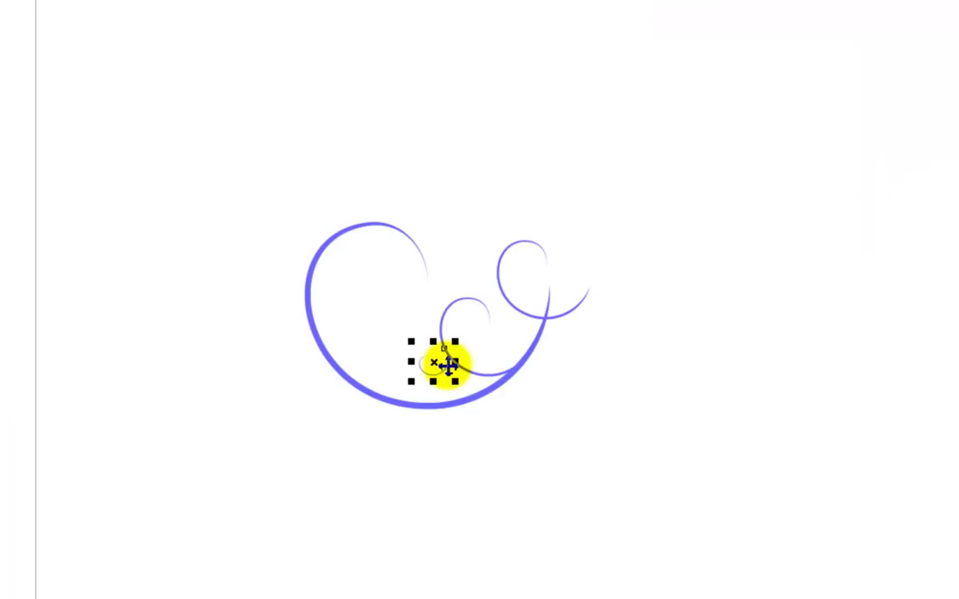
- Place another swirl copy inside the main swirl, rotated so that it branches off the upper-left inner edge
{"action": "scroll", "coordinate": [448, 366], "scroll_direction": "up", "scroll_amount": 1}
{"action": "left_click_drag", "start_coordinate": [699, 255], "coordinate": [342, 262]}
{"action": "left_click", "coordinate": [341, 263]}
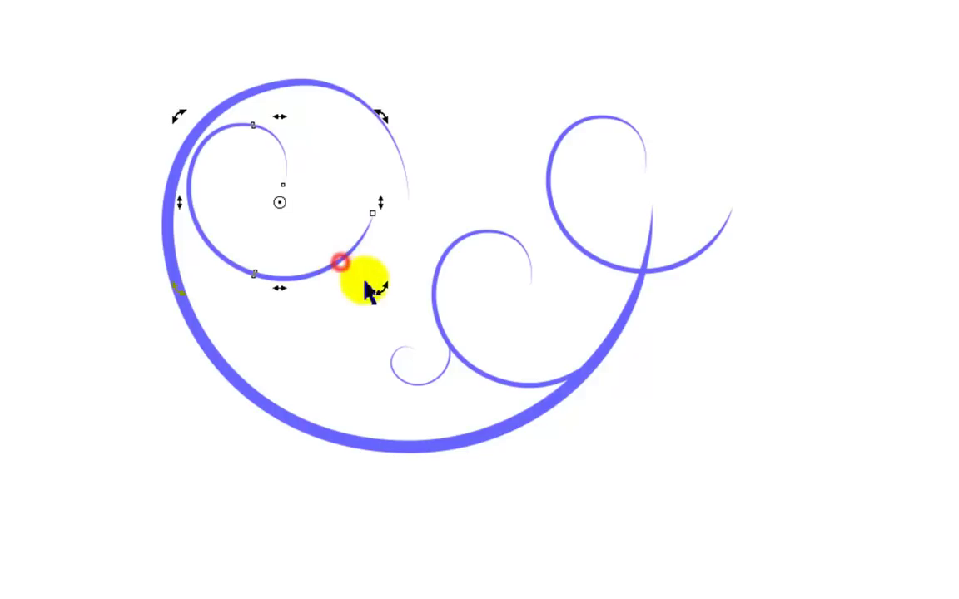
{"action": "left_click_drag", "start_coordinate": [383, 289], "coordinate": [173, 94]}
{"action": "scroll", "coordinate": [237, 147], "scroll_direction": "up", "scroll_amount": 2}
{"action": "left_click_drag", "start_coordinate": [285, 94], "coordinate": [257, 92]}
{"action": "scroll", "coordinate": [256, 92], "scroll_direction": "down", "scroll_amount": 3}
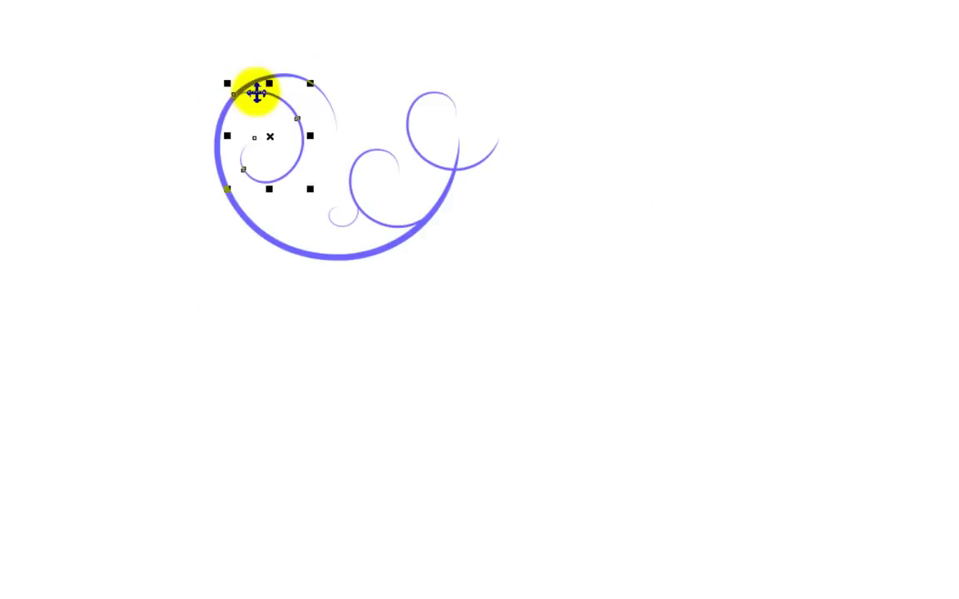
{"action": "left_click", "coordinate": [460, 399]}
- Place another rotated swirl copy outside the main swirl, branching downward from its lower-left edge
{"action": "scroll", "coordinate": [293, 206], "scroll_direction": "up", "scroll_amount": 3}
{"action": "left_click", "coordinate": [591, 135]}
{"action": "left_click_drag", "start_coordinate": [590, 142], "coordinate": [210, 377]}
{"action": "left_click", "coordinate": [210, 377]}
{"action": "left_click_drag", "start_coordinate": [336, 389], "coordinate": [388, 133]}
{"action": "left_click_drag", "start_coordinate": [287, 359], "coordinate": [258, 417]}
{"action": "scroll", "coordinate": [309, 437], "scroll_direction": "down", "scroll_amount": 3}
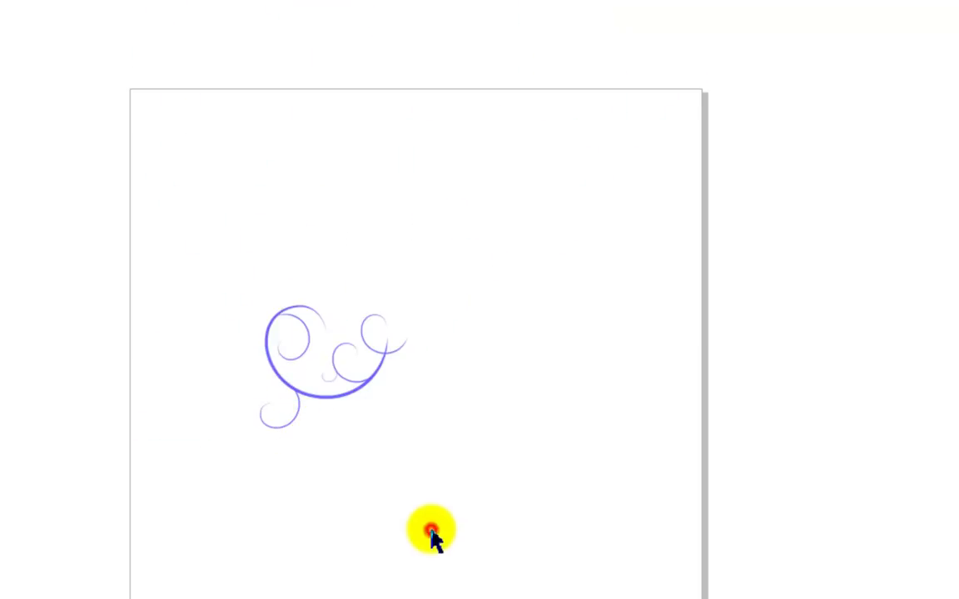
- Move the spare swirl from the main swirl's right end below it and rotate it to meet the bottom edge
{"action": "scroll", "coordinate": [421, 508], "scroll_direction": "up", "scroll_amount": 3}
{"action": "scroll", "coordinate": [272, 297], "scroll_direction": "up", "scroll_amount": 3}
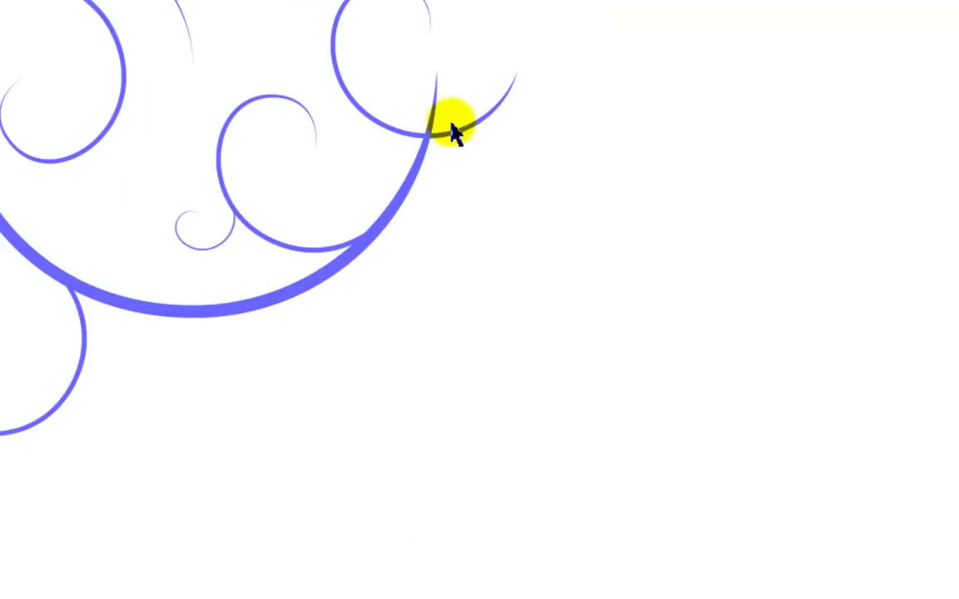
{"action": "left_click_drag", "start_coordinate": [467, 131], "coordinate": [296, 472]}
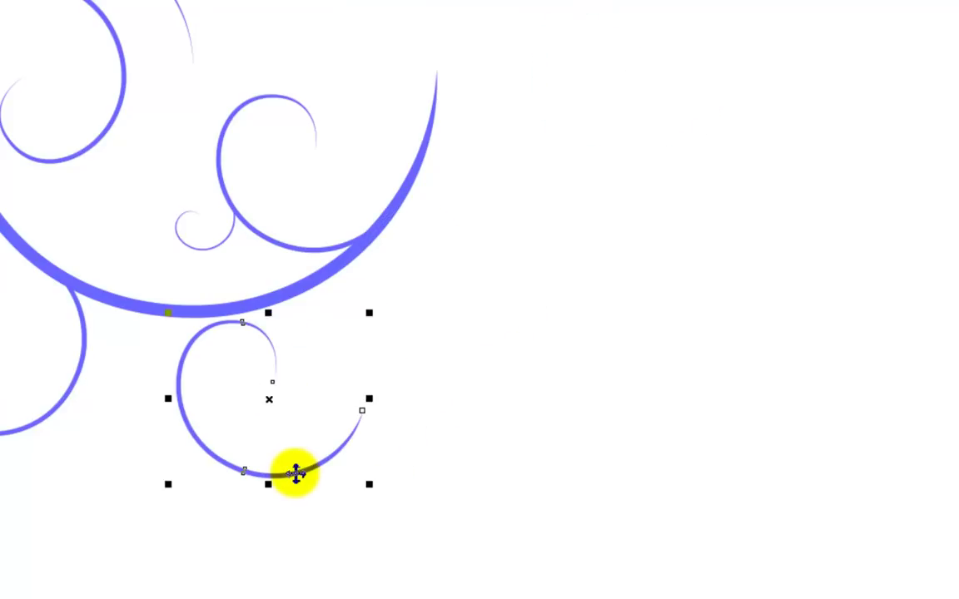
{"action": "left_click", "coordinate": [296, 472]}
{"action": "left_click_drag", "start_coordinate": [372, 486], "coordinate": [310, 175]}
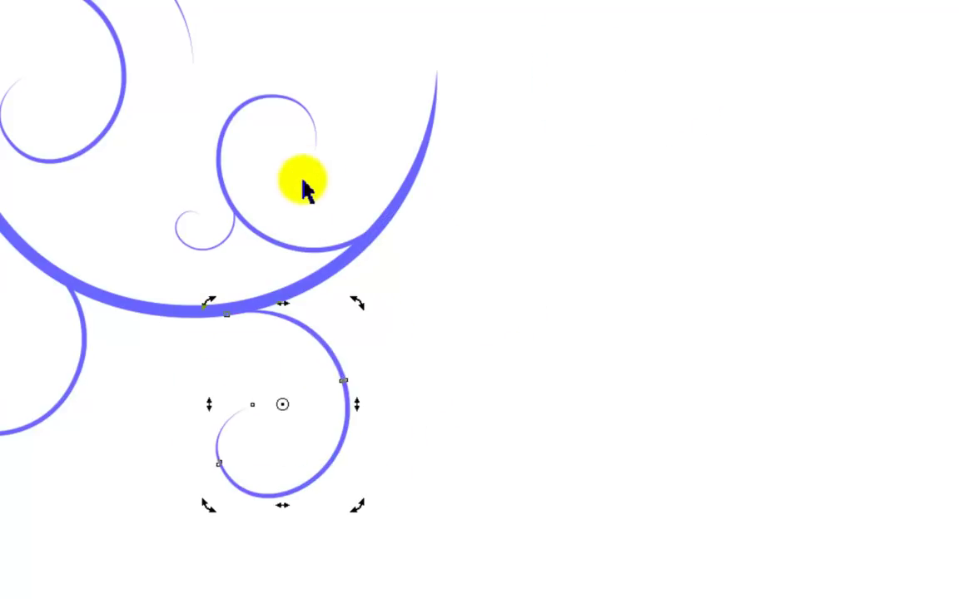
{"action": "scroll", "coordinate": [331, 393], "scroll_direction": "down", "scroll_amount": 2}
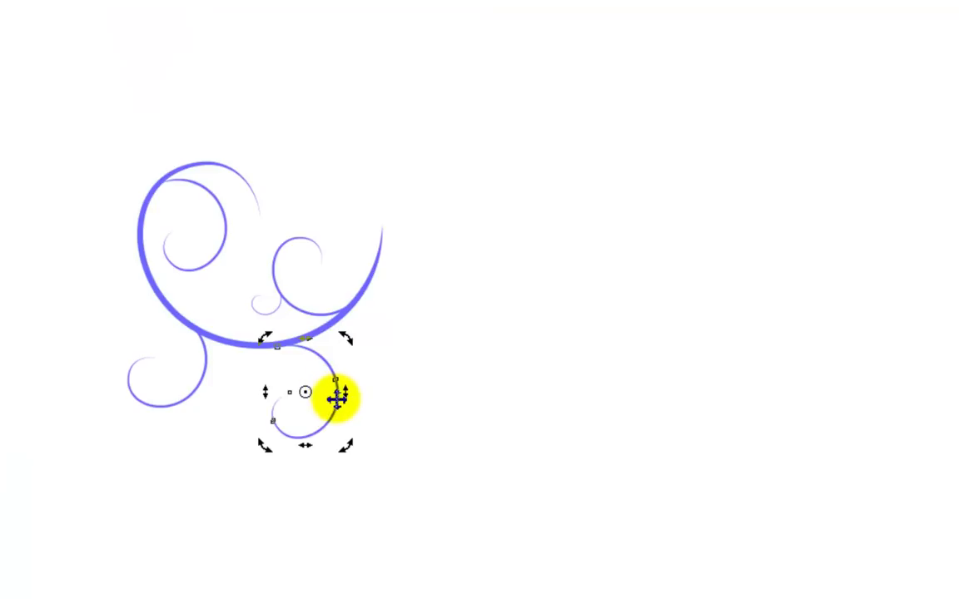
- Duplicate the swirl and attach a small copy to the outer side of the lower-left branch
{"action": "key", "text": "ctrl+d"}
{"action": "left_click_drag", "start_coordinate": [331, 408], "coordinate": [258, 438]}
{"action": "left_click_drag", "start_coordinate": [474, 491], "coordinate": [476, 491]}
{"action": "left_click", "coordinate": [476, 490]}
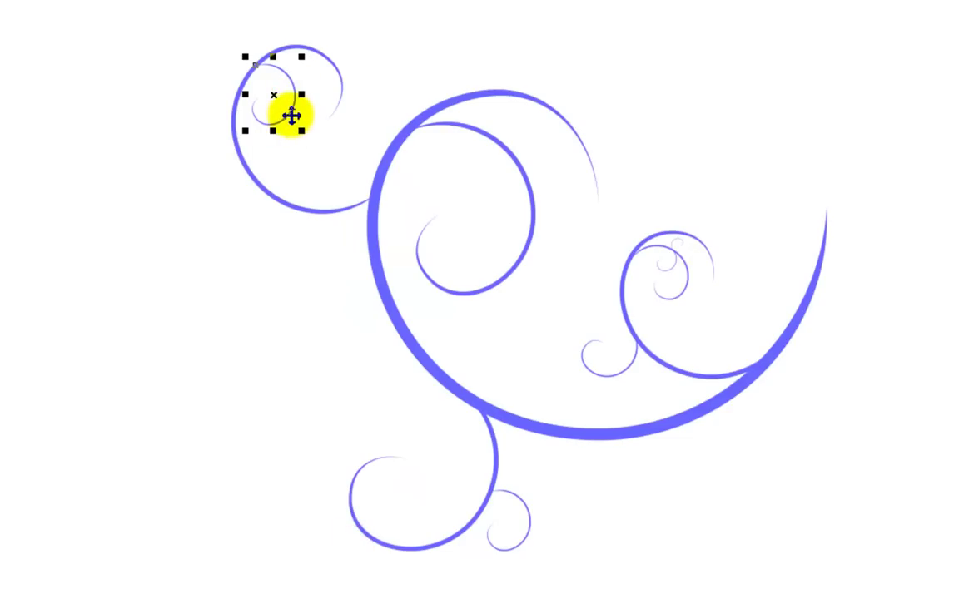
- Attach a small swirl copy to the underside of the upper-left branch, with its thick end touching the stem
{"action": "left_click_drag", "start_coordinate": [292, 117], "coordinate": [225, 266]}
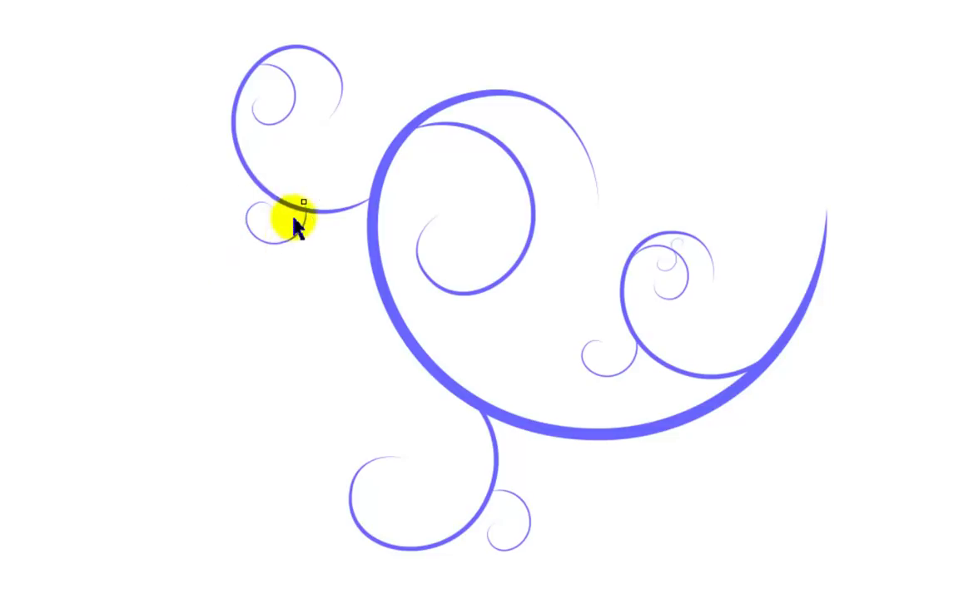
{"action": "scroll", "coordinate": [298, 226], "scroll_direction": "up", "scroll_amount": 4}
{"action": "left_click_drag", "start_coordinate": [340, 229], "coordinate": [321, 245]}
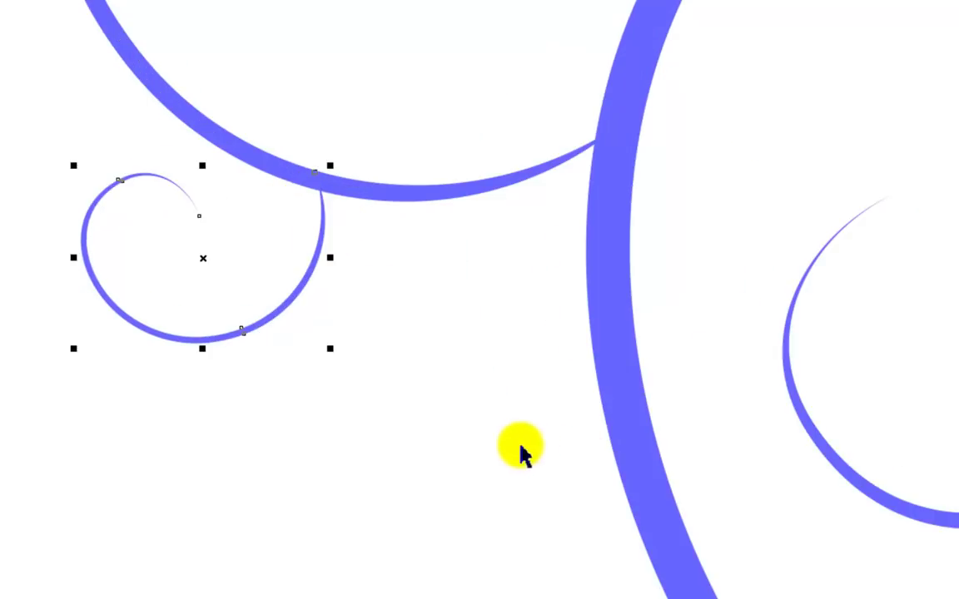
- Select all the swirls, enlarge them together proportionally by about 60% and shift the ornament slightly up and right
{"action": "scroll", "coordinate": [499, 450], "scroll_direction": "down", "scroll_amount": 5}
{"action": "scroll", "coordinate": [491, 456], "scroll_direction": "down", "scroll_amount": 2}
{"action": "scroll", "coordinate": [567, 539], "scroll_direction": "up", "scroll_amount": 2}
{"action": "left_click_drag", "start_coordinate": [244, 173], "coordinate": [812, 583]}
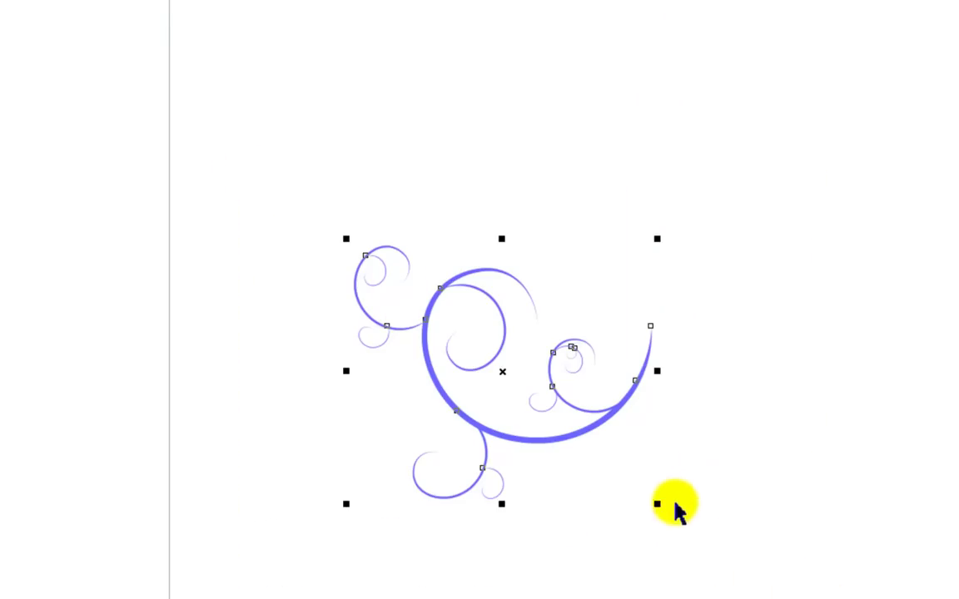
{"action": "left_click_drag", "start_coordinate": [657, 505], "coordinate": [739, 560]}
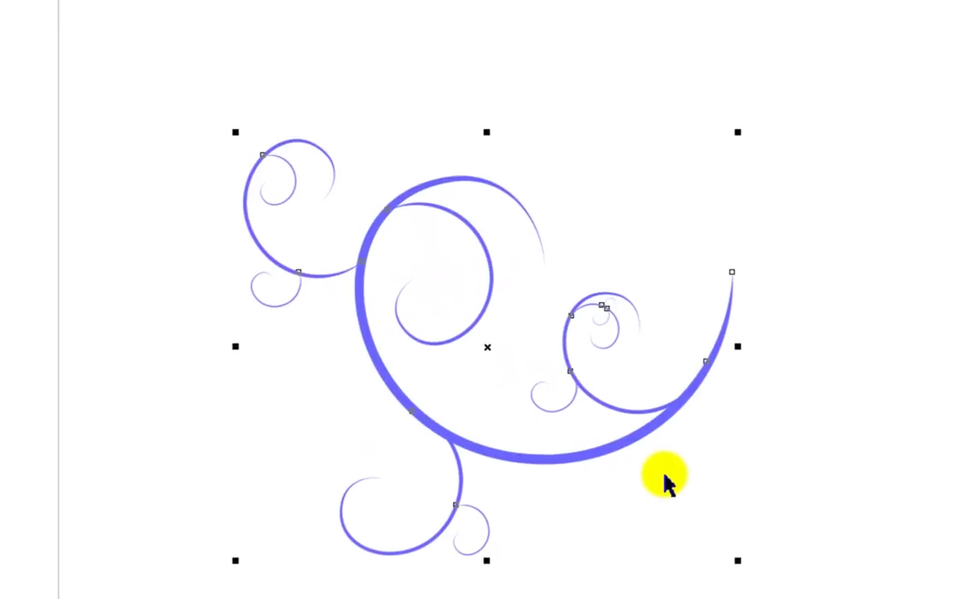
{"action": "left_click_drag", "start_coordinate": [617, 431], "coordinate": [641, 402]}
{"action": "scroll", "coordinate": [618, 375], "scroll_direction": "up", "scroll_amount": 2}
{"action": "scroll", "coordinate": [619, 374], "scroll_direction": "down", "scroll_amount": 2}
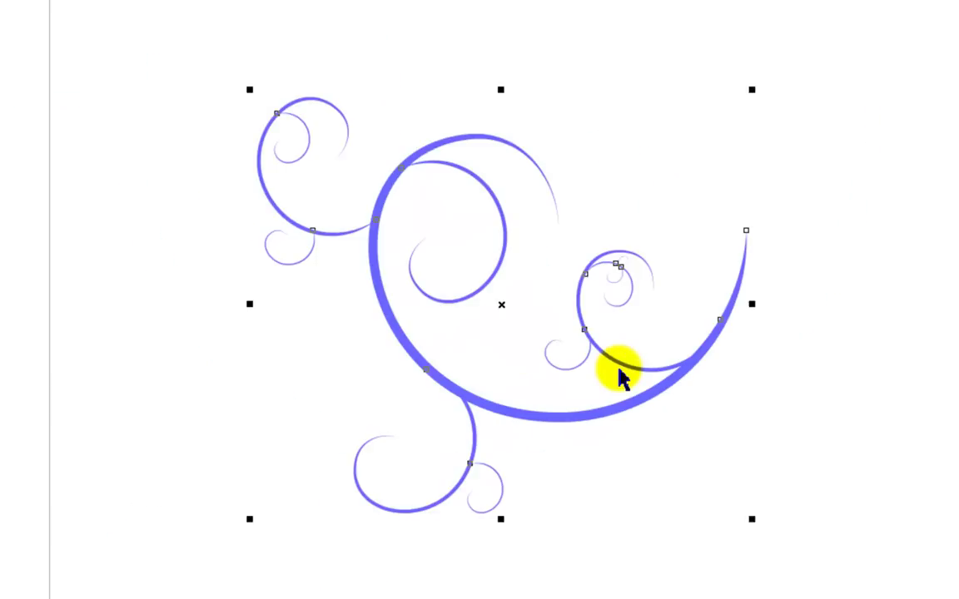
- Draw an upright ellipse about 0.35" tall above the swirls and fill it light blue-violet with no outline
{"action": "left_click", "coordinate": [635, 49]}
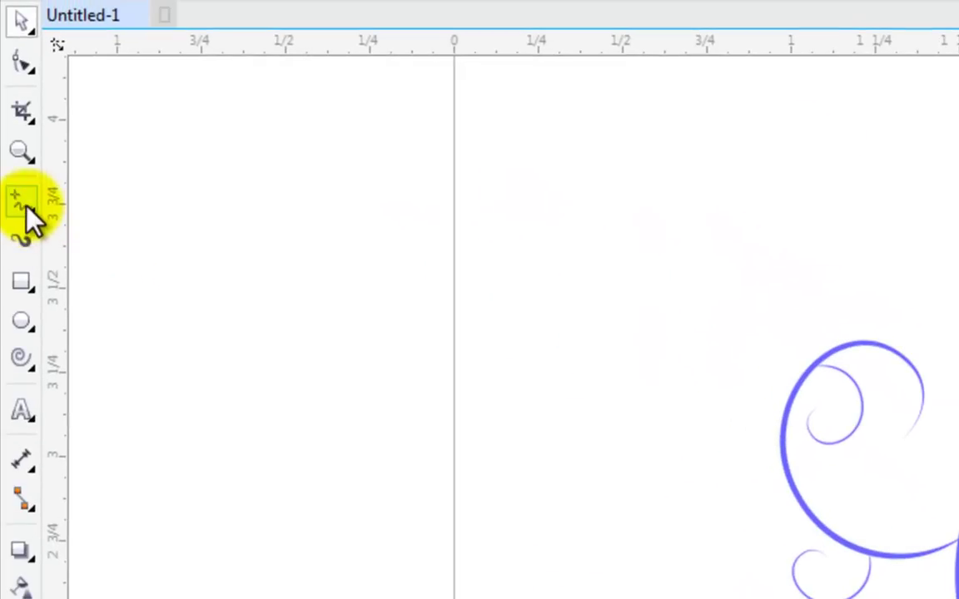
{"action": "left_click", "coordinate": [25, 323]}
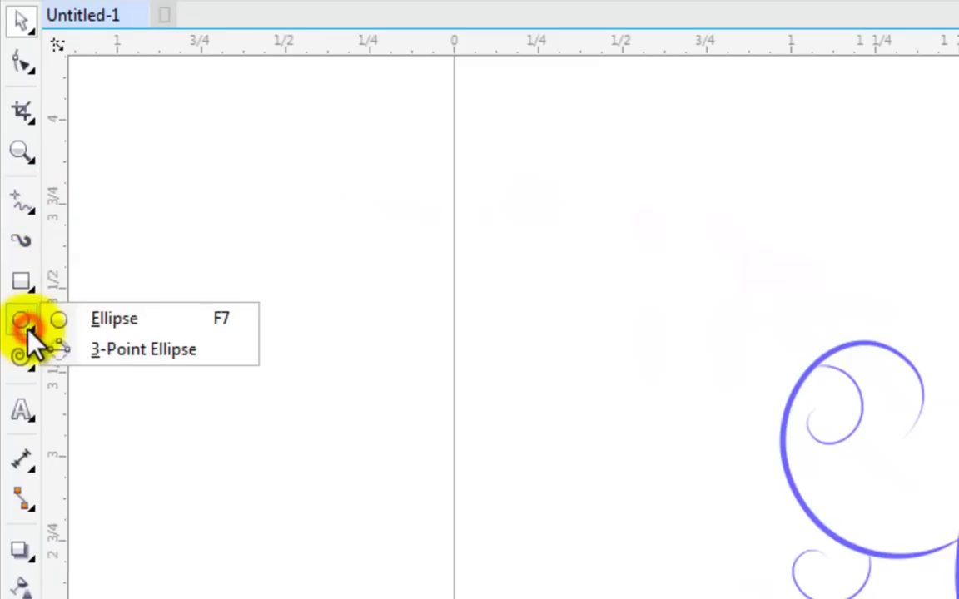
{"action": "left_click_drag", "start_coordinate": [658, 173], "coordinate": [726, 292]}
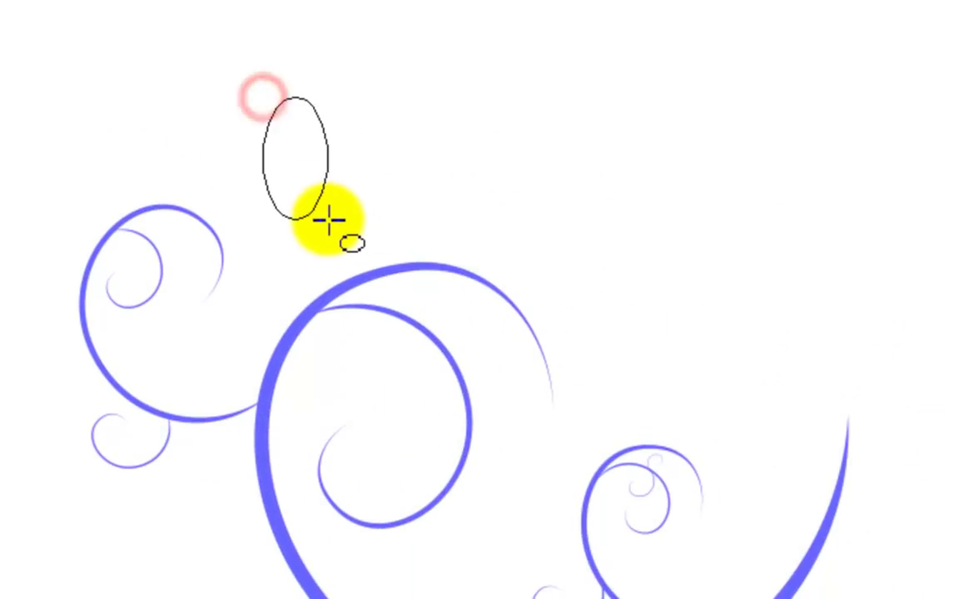
{"action": "left_click_drag", "start_coordinate": [330, 216], "coordinate": [331, 216]}
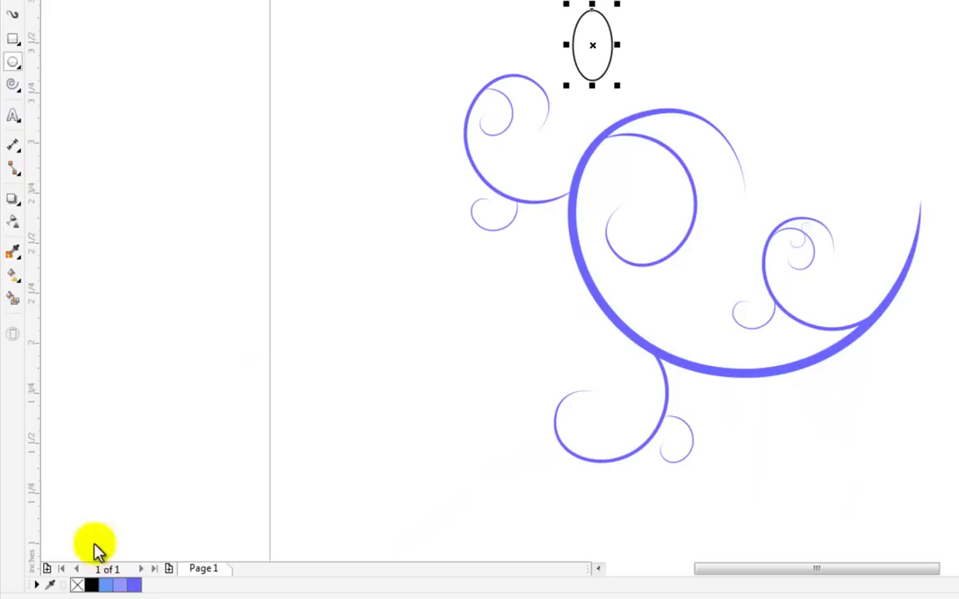
{"action": "left_click", "coordinate": [116, 587]}
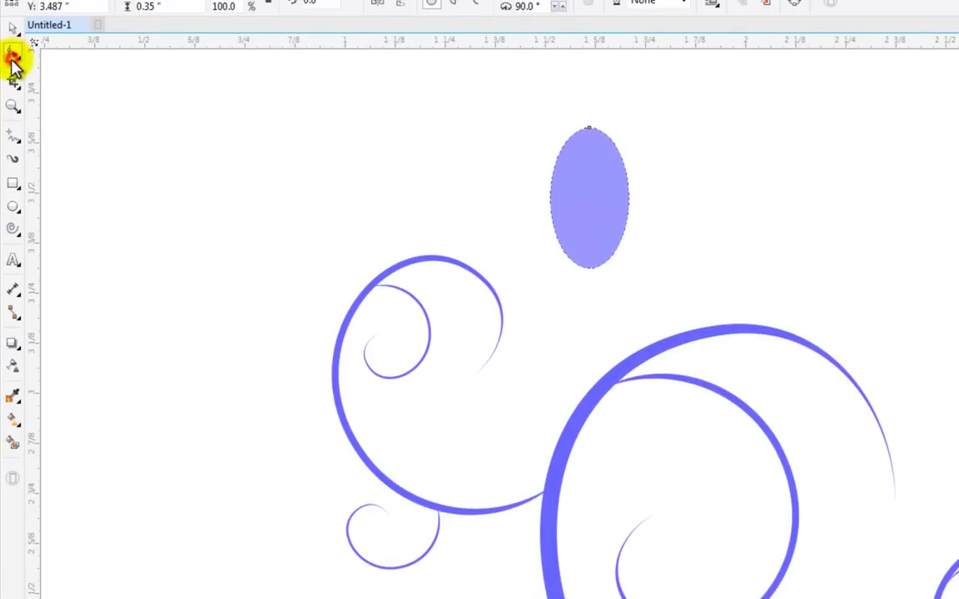
- Convert the ellipse to curves and reshape its top node into a sharp point
{"action": "right_click", "coordinate": [589, 138]}
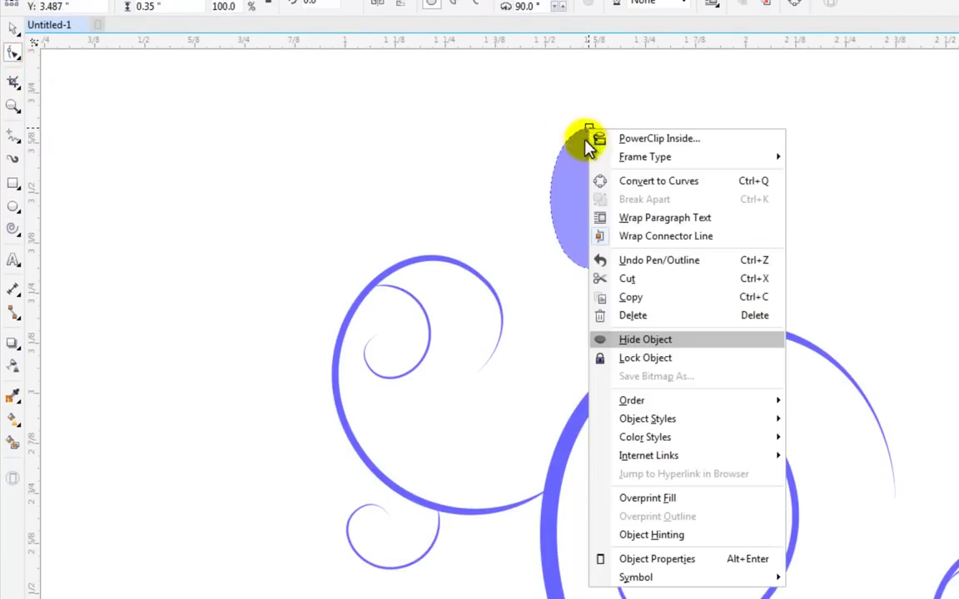
{"action": "left_click", "coordinate": [670, 181]}
{"action": "scroll", "coordinate": [594, 185], "scroll_direction": "up", "scroll_amount": 2}
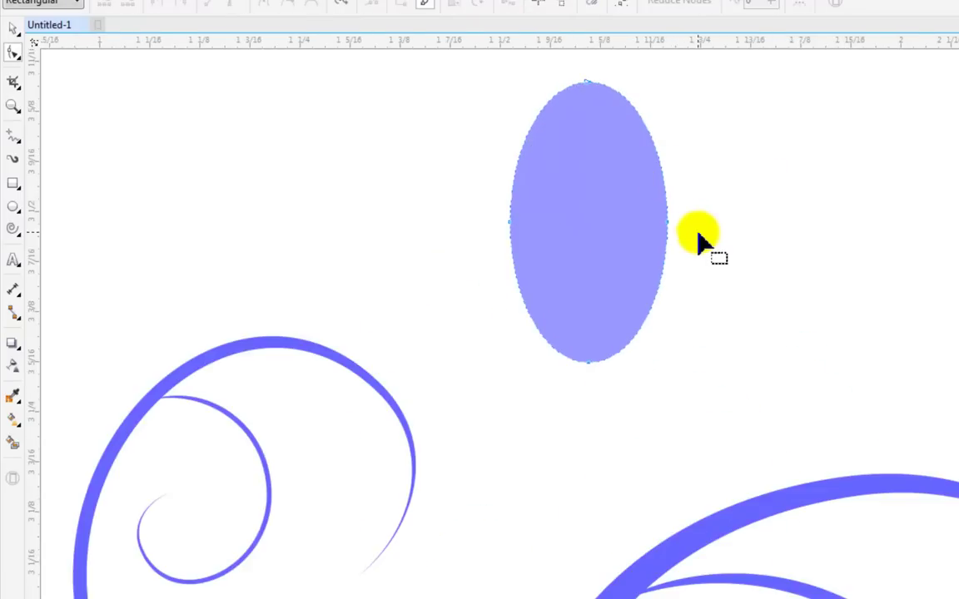
{"action": "left_click", "coordinate": [586, 82]}
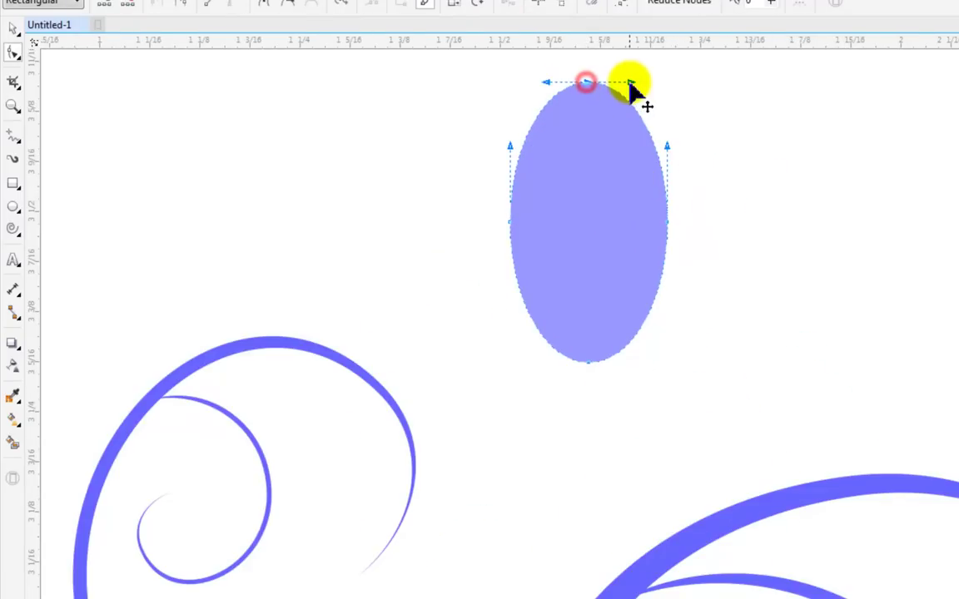
{"action": "left_click_drag", "start_coordinate": [601, 86], "coordinate": [602, 83]}
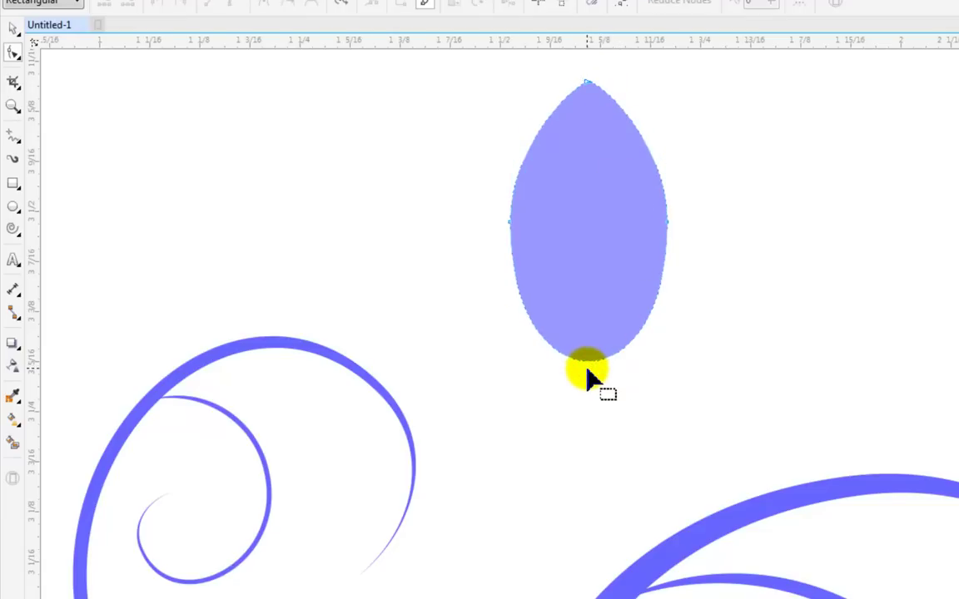
- Try narrowing the pointed petal by moving its side nodes inward and bending its top tip down and to one side
{"action": "left_click_drag", "start_coordinate": [475, 214], "coordinate": [589, 242]}
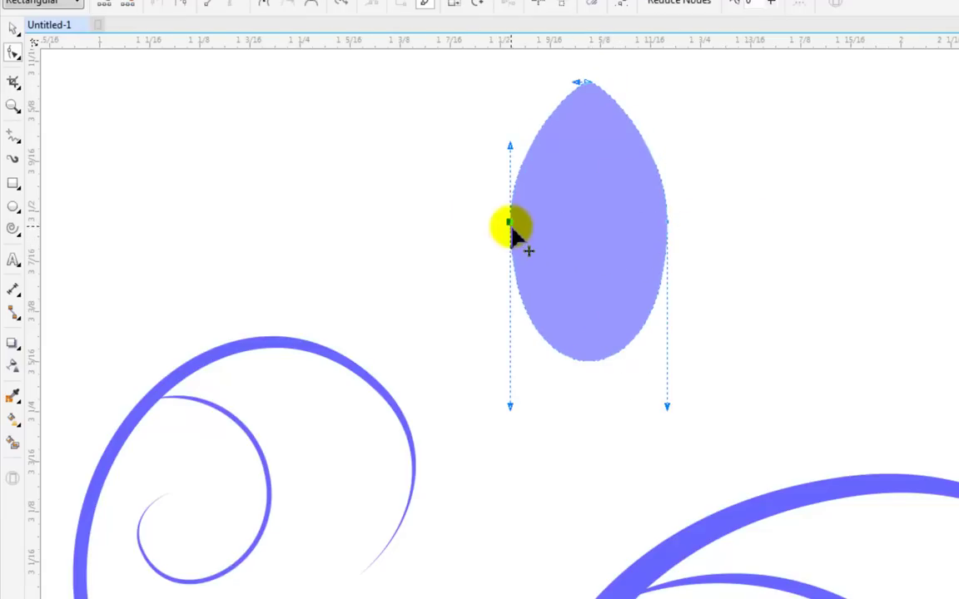
{"action": "left_click_drag", "start_coordinate": [510, 222], "coordinate": [616, 224]}
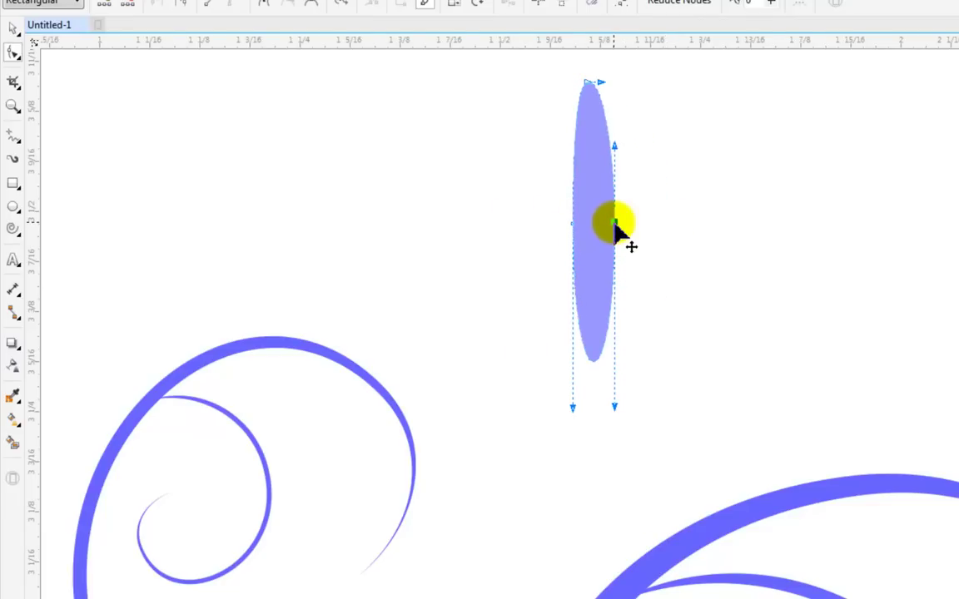
{"action": "scroll", "coordinate": [616, 220], "scroll_direction": "down", "scroll_amount": 2}
{"action": "scroll", "coordinate": [616, 218], "scroll_direction": "up", "scroll_amount": 2}
{"action": "left_click_drag", "start_coordinate": [586, 87], "coordinate": [565, 116]}
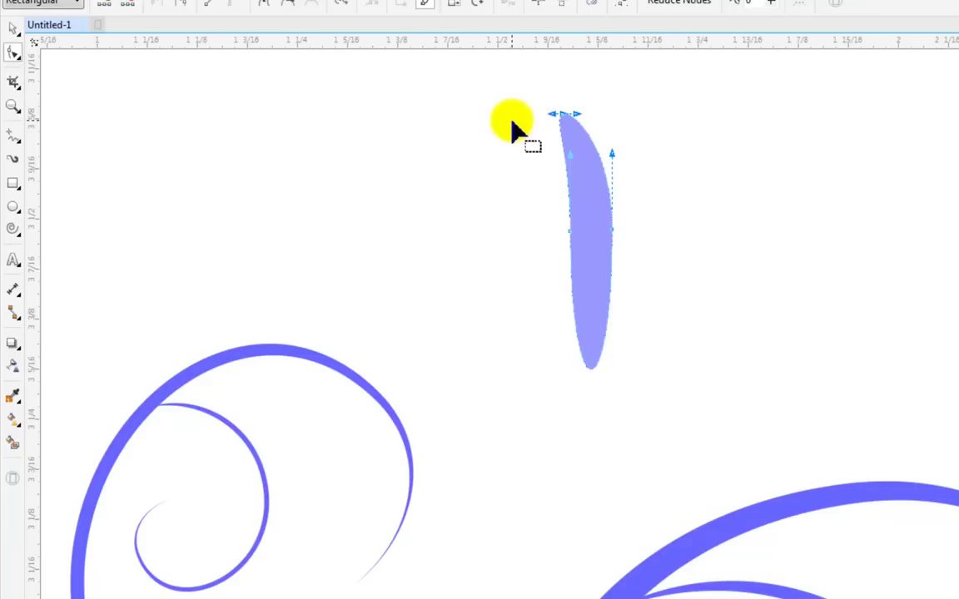
{"action": "left_click", "coordinate": [11, 32]}
{"action": "left_click", "coordinate": [178, 163]}
{"action": "scroll", "coordinate": [559, 325], "scroll_direction": "down", "scroll_amount": 3}
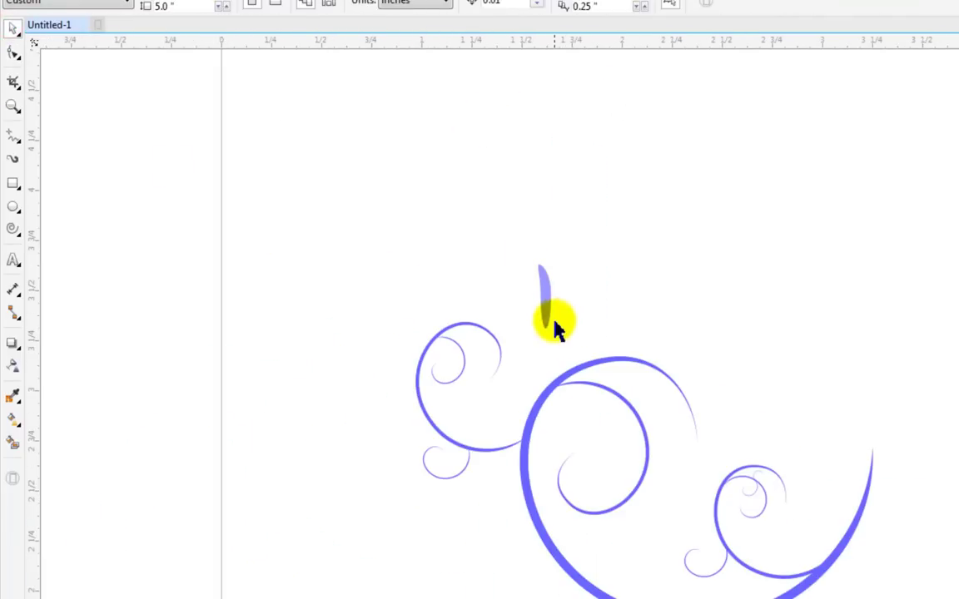
{"action": "left_click", "coordinate": [547, 312]}
{"action": "double_click", "coordinate": [548, 312]}
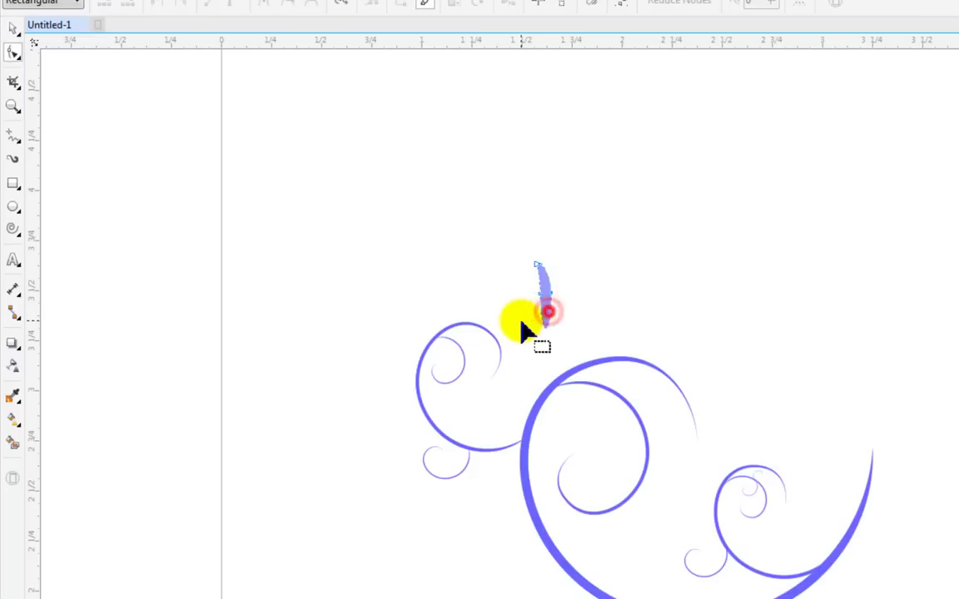
{"action": "left_click", "coordinate": [28, 28]}
{"action": "scroll", "coordinate": [575, 316], "scroll_direction": "up", "scroll_amount": 4}
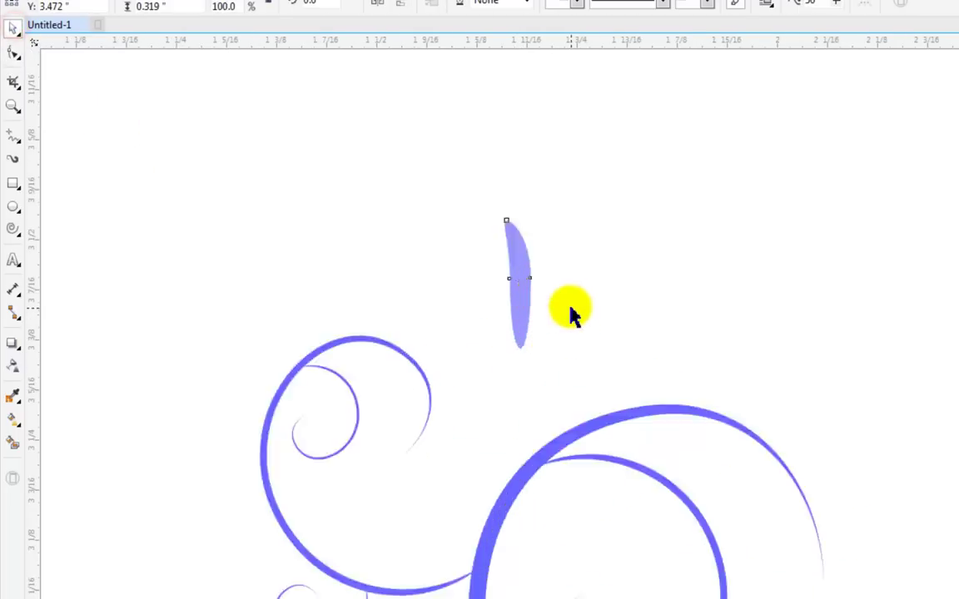
- Narrow the upright ellipse to a slim symmetrical petal about 0.09" wide by moving its two side nodes
{"action": "left_click", "coordinate": [14, 53]}
{"action": "left_click_drag", "start_coordinate": [447, 255], "coordinate": [407, 252]}
{"action": "mouse_move", "coordinate": [493, 250]}
{"action": "left_mouse_down"}
{"action": "mouse_move", "coordinate": [461, 265]}
{"action": "mouse_move", "coordinate": [482, 254]}
{"action": "left_mouse_up"}
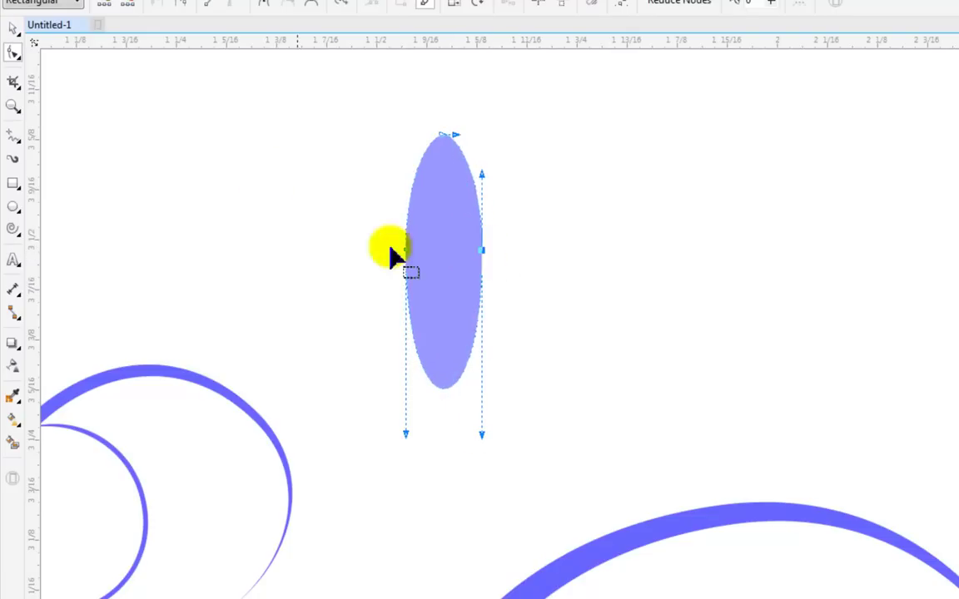
- Place a copy of the slim ellipse near the upper-left swirl's outer tip and rotate it to a diagonal
{"action": "left_click", "coordinate": [11, 30]}
{"action": "left_click_drag", "start_coordinate": [457, 212], "coordinate": [345, 386]}
{"action": "left_click", "coordinate": [348, 379]}
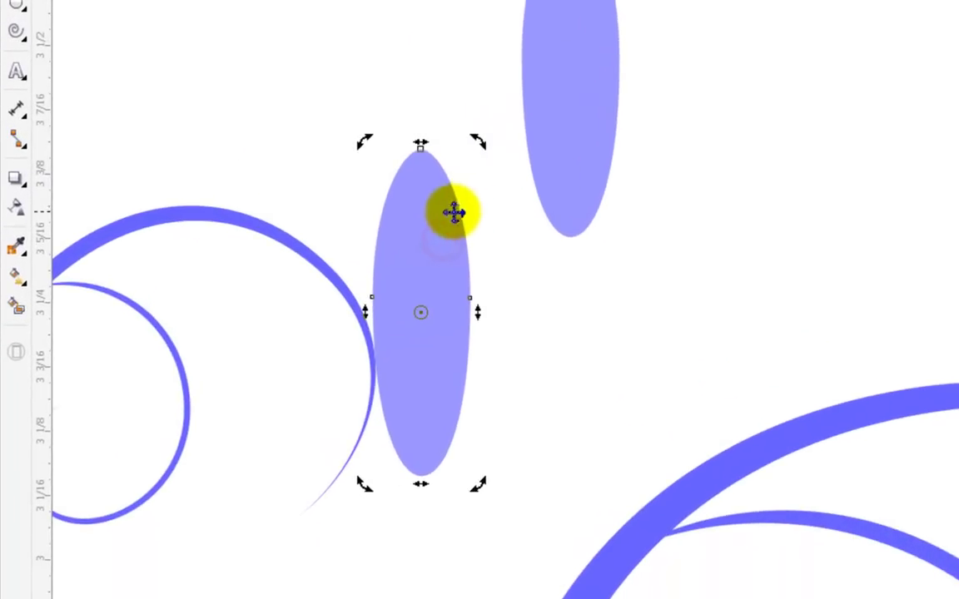
{"action": "left_click_drag", "start_coordinate": [475, 142], "coordinate": [490, 575]}
{"action": "scroll", "coordinate": [485, 396], "scroll_direction": "down", "scroll_amount": 3}
{"action": "left_click_drag", "start_coordinate": [483, 391], "coordinate": [466, 454]}
{"action": "left_click", "coordinate": [466, 452]}
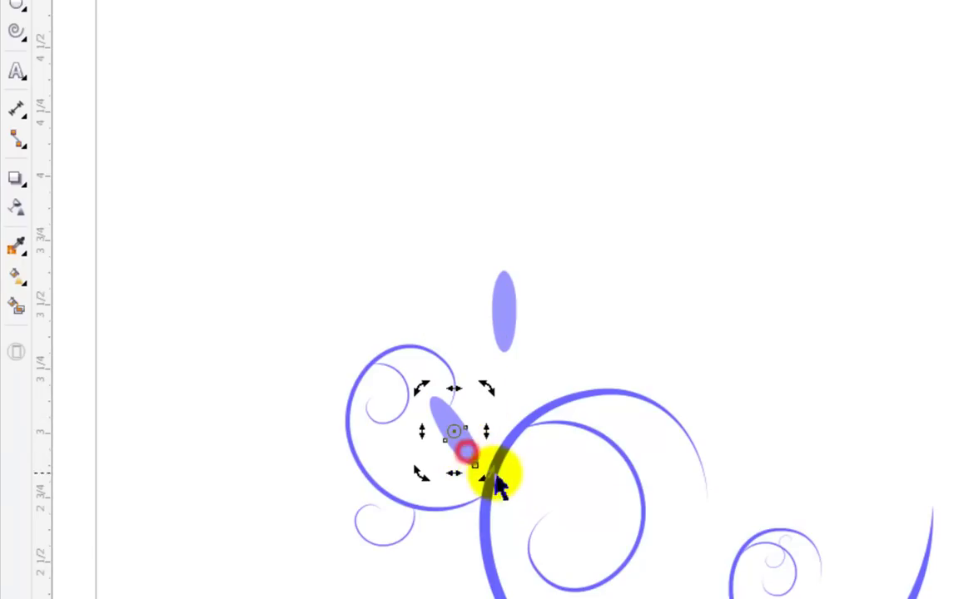
- Shrink the petal copy to about 0.14" long and angle it to continue the upper-left swirl's outer tip
{"action": "left_click", "coordinate": [465, 445]}
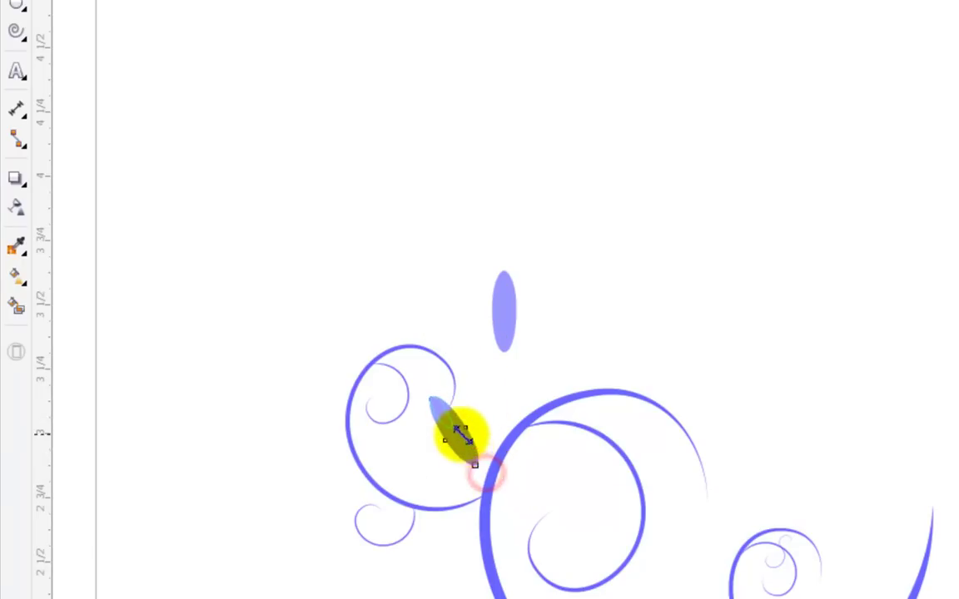
{"action": "scroll", "coordinate": [449, 424], "scroll_direction": "up", "scroll_amount": 3}
{"action": "left_click_drag", "start_coordinate": [452, 428], "coordinate": [462, 464]}
{"action": "left_click_drag", "start_coordinate": [486, 362], "coordinate": [420, 407]}
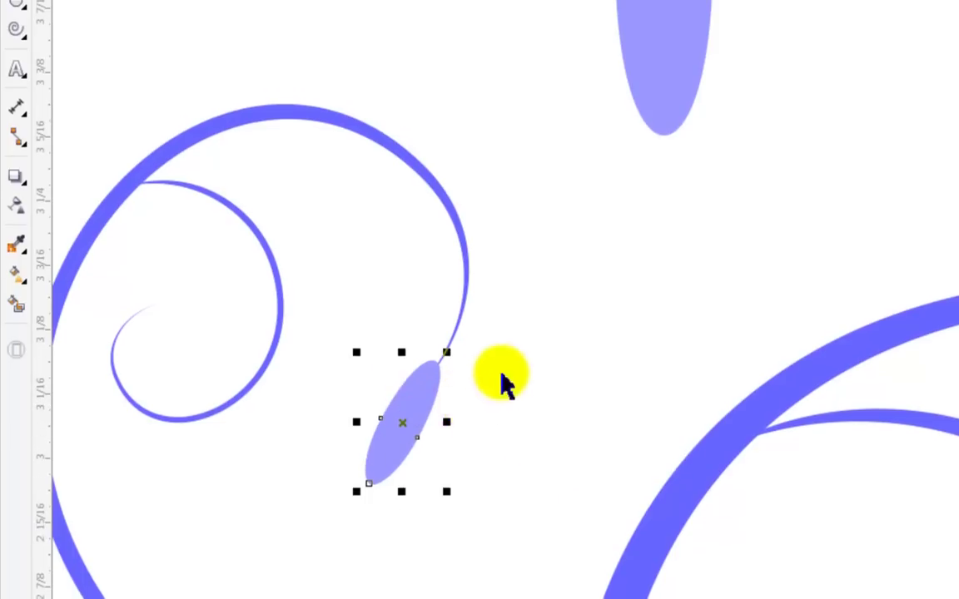
{"action": "left_click", "coordinate": [525, 354]}
- Fill the attached petal with the same darker blue-violet as the swirls
{"action": "scroll", "coordinate": [525, 283], "scroll_direction": "down", "scroll_amount": 3}
{"action": "left_click", "coordinate": [491, 274]}
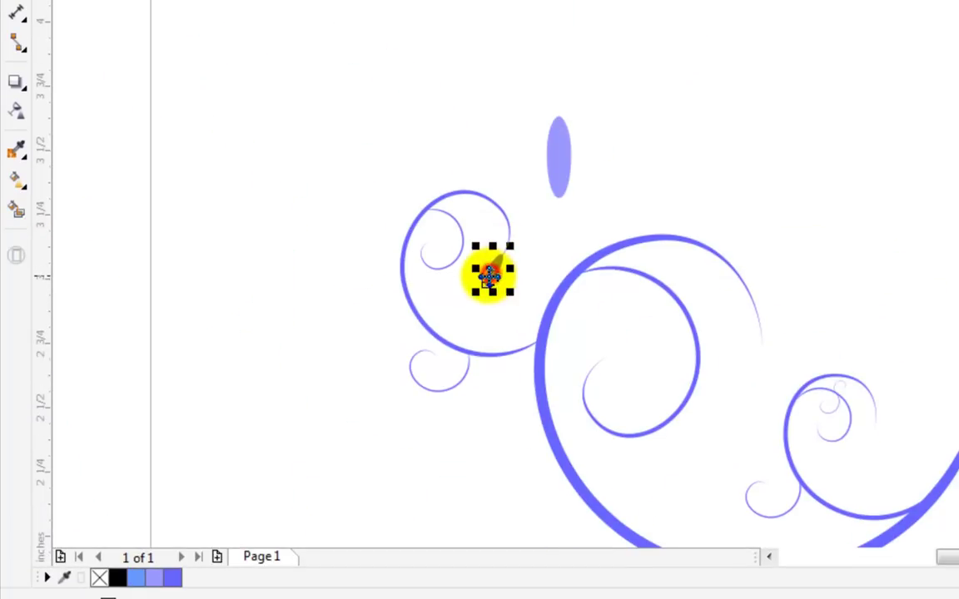
{"action": "scroll", "coordinate": [490, 277], "scroll_direction": "up", "scroll_amount": 2}
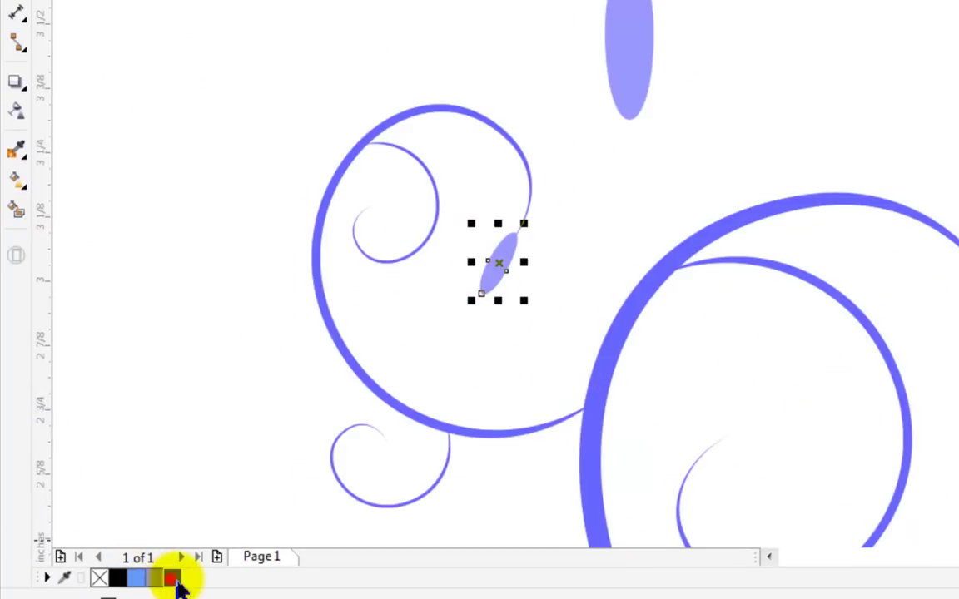
{"action": "left_click", "coordinate": [173, 578]}
- Copy the petal to the tip of the upper-left swirl's inner curl, rotate it to fit and shrink it by about half
{"action": "scroll", "coordinate": [612, 242], "scroll_direction": "up", "scroll_amount": 2}
{"action": "left_click", "coordinate": [374, 315]}
{"action": "left_click_drag", "start_coordinate": [372, 313], "coordinate": [148, 142]}
{"action": "left_click_drag", "start_coordinate": [208, 185], "coordinate": [223, 231]}
{"action": "left_click_drag", "start_coordinate": [157, 267], "coordinate": [192, 267]}
{"action": "left_click", "coordinate": [198, 246]}
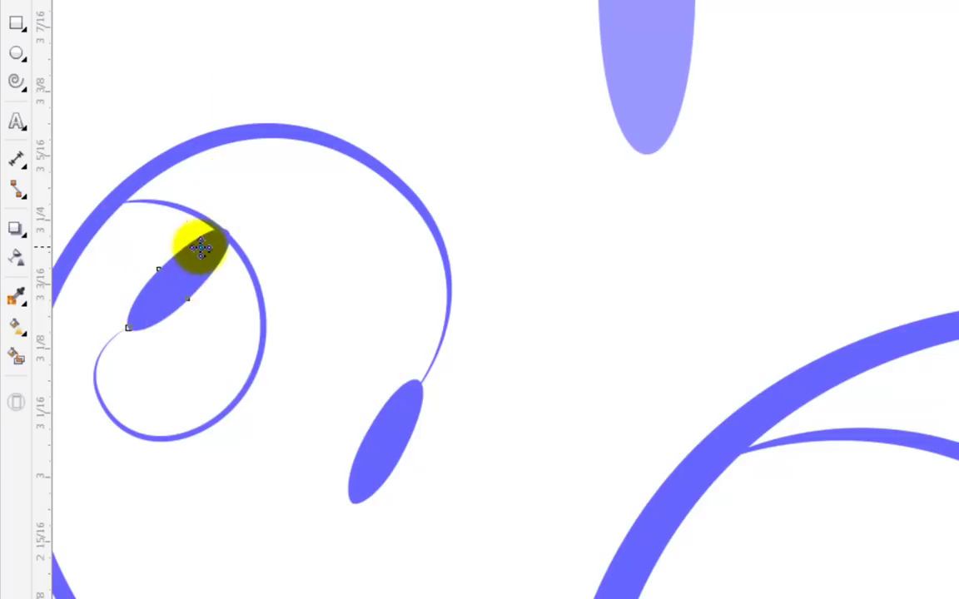
{"action": "left_click_drag", "start_coordinate": [238, 224], "coordinate": [187, 273]}
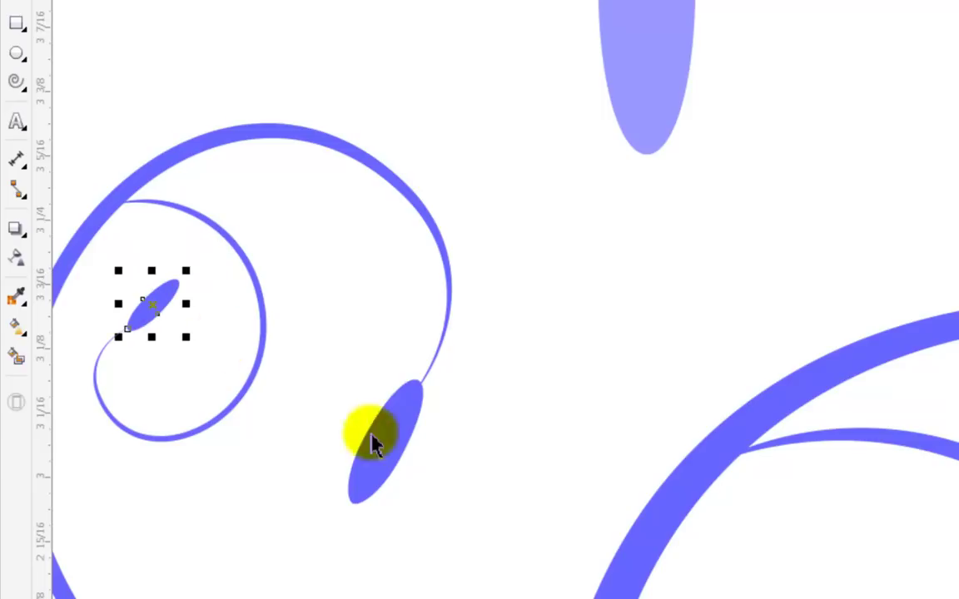
- Delete the original light blue-violet ellipse above the swirls
{"action": "scroll", "coordinate": [654, 129], "scroll_direction": "down", "scroll_amount": 2}
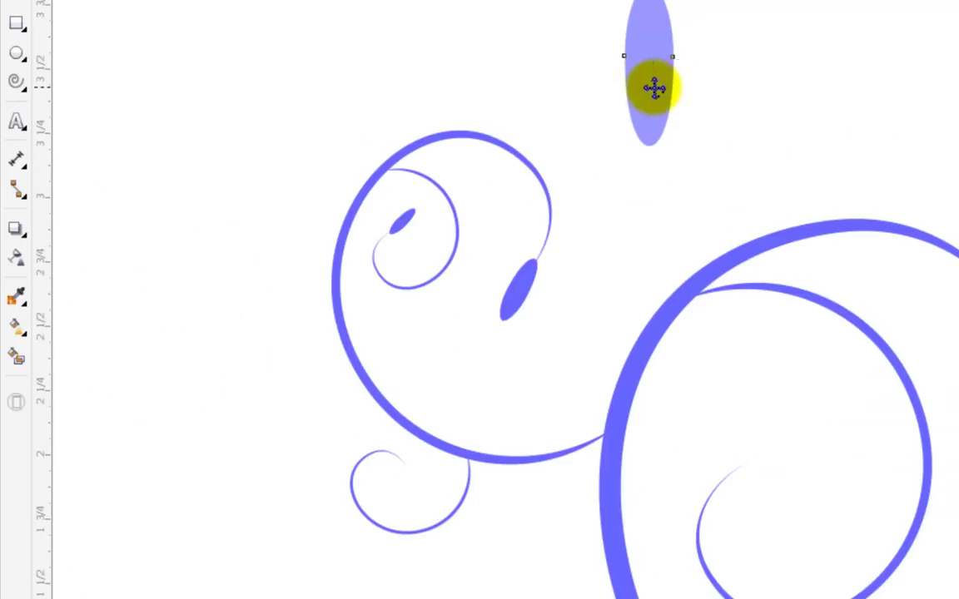
{"action": "scroll", "coordinate": [653, 91], "scroll_direction": "down", "scroll_amount": 2}
{"action": "key", "text": "Delete"}
- Place a petal copy at the large swirl's outer tip and rotate it upright so it continues the stem
{"action": "left_click_drag", "start_coordinate": [584, 193], "coordinate": [859, 297]}
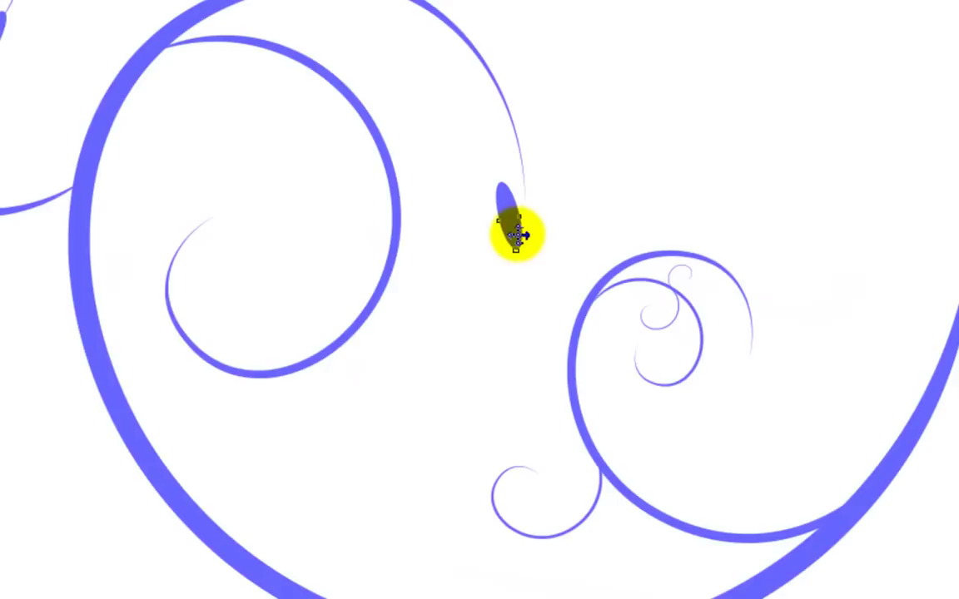
{"action": "scroll", "coordinate": [512, 217], "scroll_direction": "up", "scroll_amount": 2}
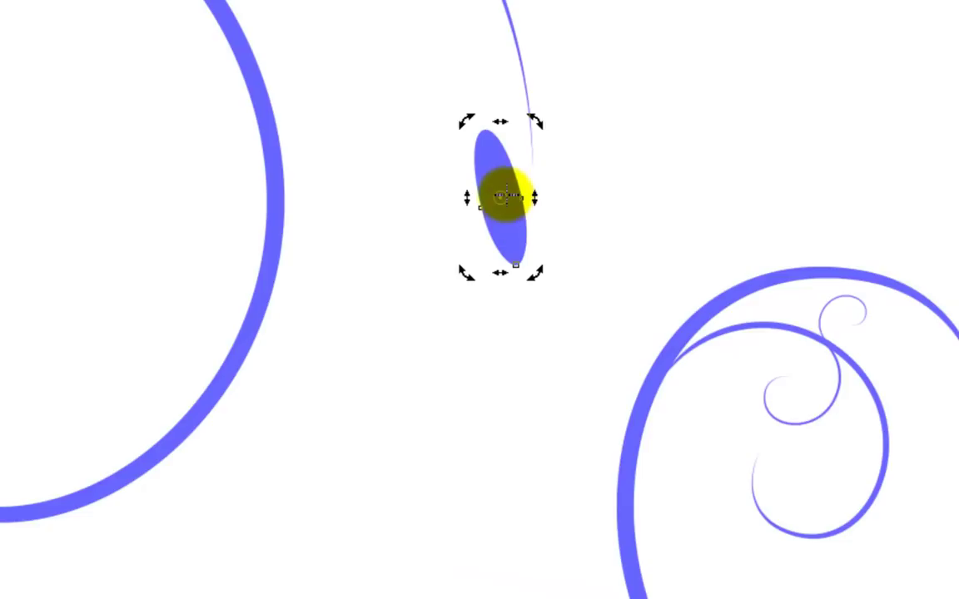
{"action": "left_click_drag", "start_coordinate": [495, 168], "coordinate": [542, 199]}
{"action": "left_click", "coordinate": [539, 187]}
{"action": "left_click_drag", "start_coordinate": [574, 299], "coordinate": [560, 301]}
- Place a tilted petal copy at the end of the large swirl's inner curl
{"action": "left_click_drag", "start_coordinate": [562, 161], "coordinate": [329, 376]}
{"action": "left_click", "coordinate": [546, 181]}
{"action": "scroll", "coordinate": [541, 187], "scroll_direction": "down", "scroll_amount": 3}
{"action": "scroll", "coordinate": [389, 174], "scroll_direction": "up", "scroll_amount": 2}
{"action": "scroll", "coordinate": [391, 200], "scroll_direction": "up", "scroll_amount": 4}
{"action": "scroll", "coordinate": [404, 195], "scroll_direction": "down", "scroll_amount": 5}
- Attach a petal copy to the tip of the small curl under the upper-left branch, rotated to follow the line
{"action": "left_click", "coordinate": [346, 298]}
{"action": "scroll", "coordinate": [348, 312], "scroll_direction": "up", "scroll_amount": 2}
{"action": "left_click", "coordinate": [329, 376]}
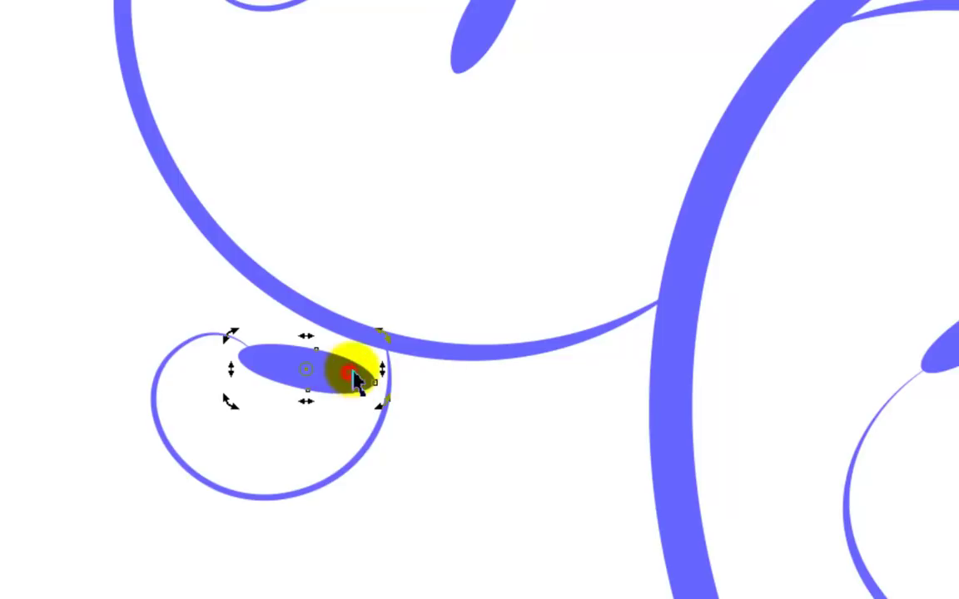
{"action": "left_click_drag", "start_coordinate": [382, 333], "coordinate": [383, 367]}
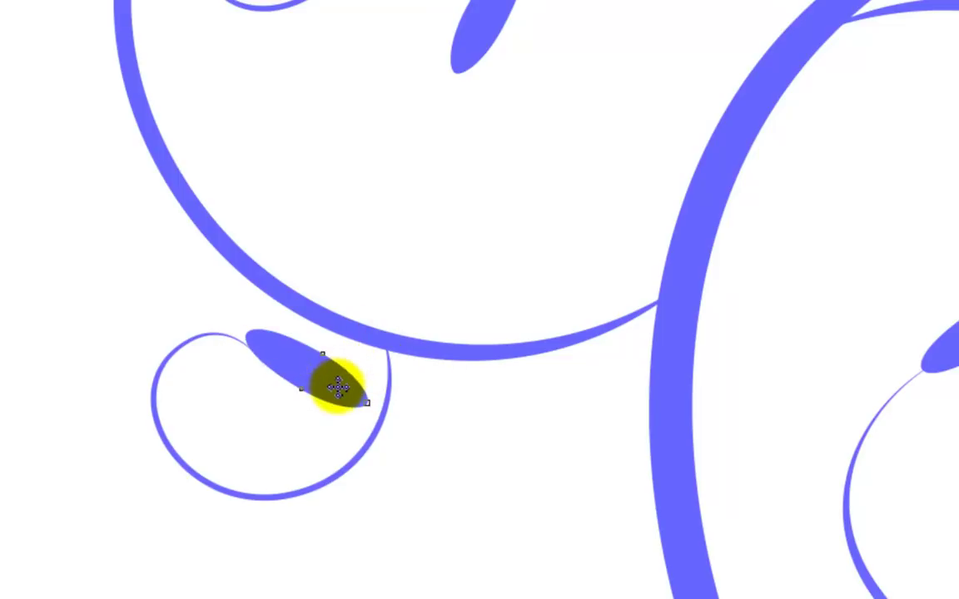
{"action": "left_click_drag", "start_coordinate": [331, 401], "coordinate": [327, 396]}
{"action": "left_click", "coordinate": [331, 397]}
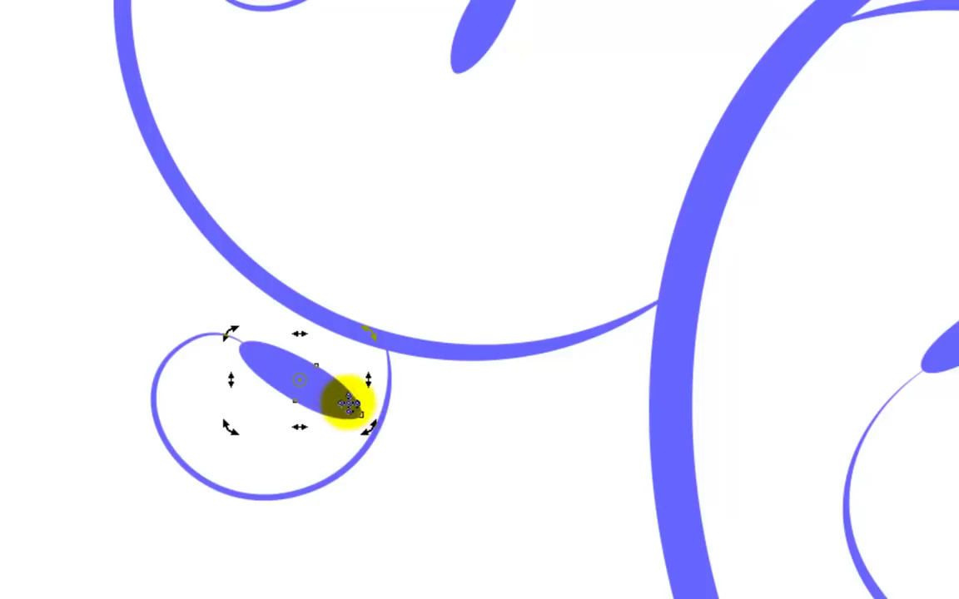
{"action": "left_click", "coordinate": [341, 402]}
- Add petal copies to the main tip of the bottom branch and the small curl beside the right-hand swirl
{"action": "scroll", "coordinate": [337, 406], "scroll_direction": "down", "scroll_amount": 5}
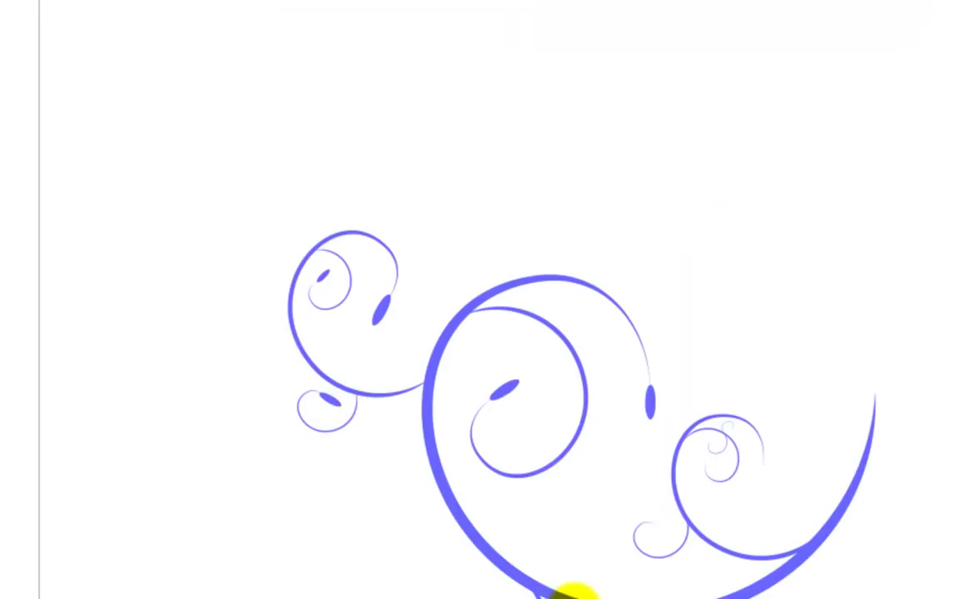
{"action": "scroll", "coordinate": [375, 499], "scroll_direction": "up", "scroll_amount": 5}
{"action": "scroll", "coordinate": [300, 445], "scroll_direction": "down", "scroll_amount": 5}
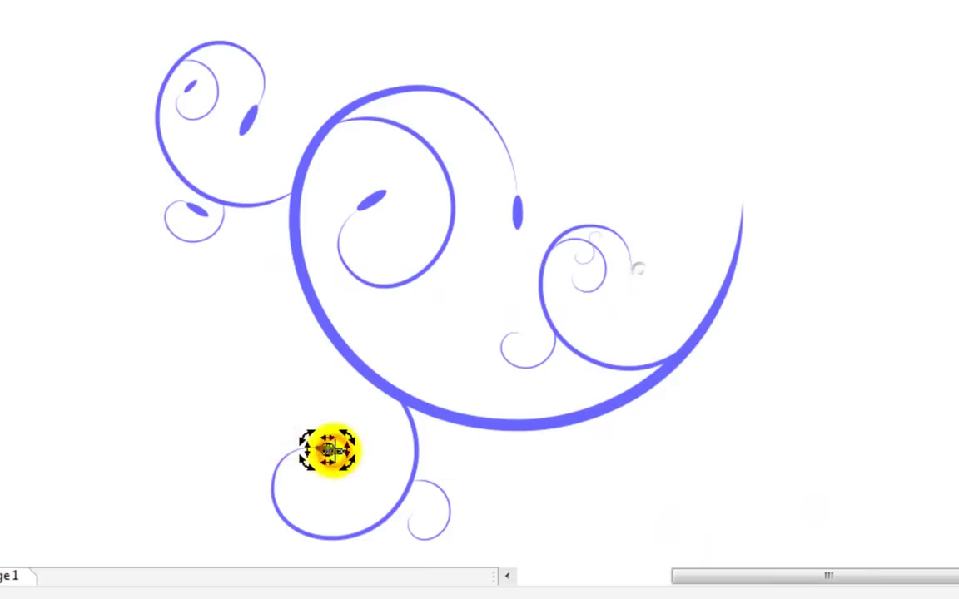
{"action": "left_click_drag", "start_coordinate": [327, 449], "coordinate": [525, 339]}
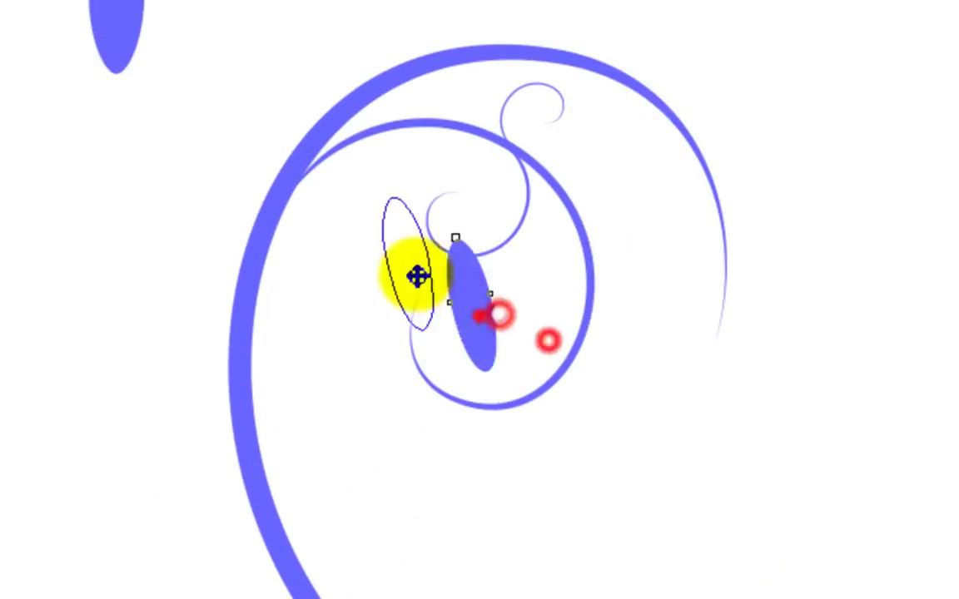
- Add rotated, scaled petal copies to the right-hand swirl's inner curls and outer tip
{"action": "left_click_drag", "start_coordinate": [413, 274], "coordinate": [416, 268]}
{"action": "left_click", "coordinate": [426, 229]}
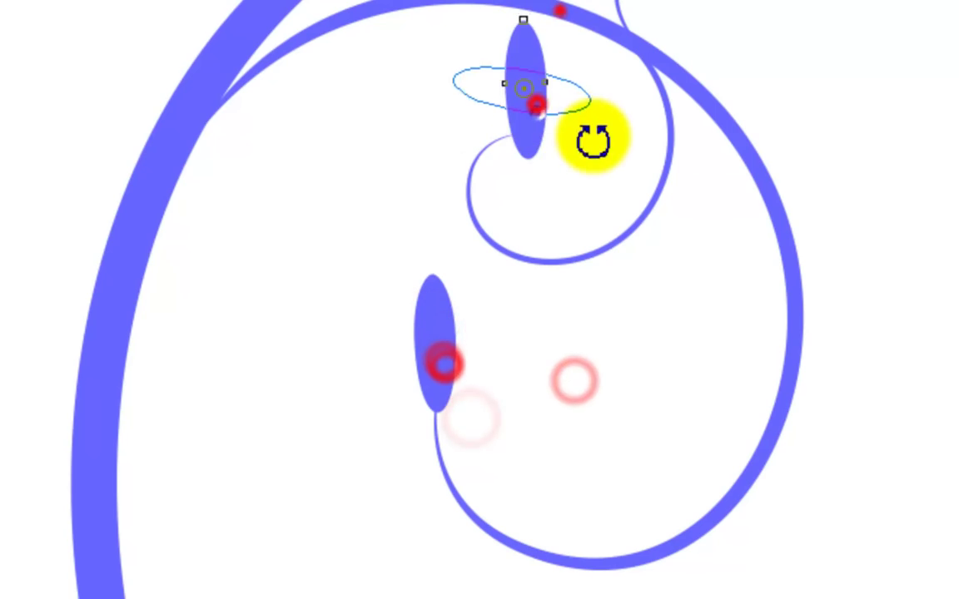
{"action": "left_click_drag", "start_coordinate": [592, 139], "coordinate": [657, 175]}
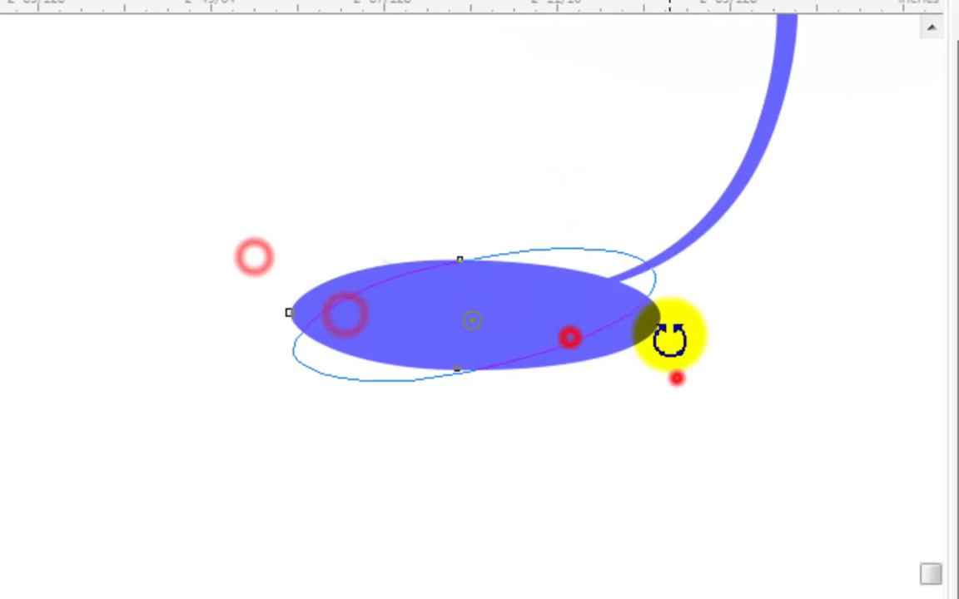
{"action": "left_click_drag", "start_coordinate": [670, 336], "coordinate": [670, 337]}
{"action": "left_click_drag", "start_coordinate": [507, 345], "coordinate": [321, 241]}
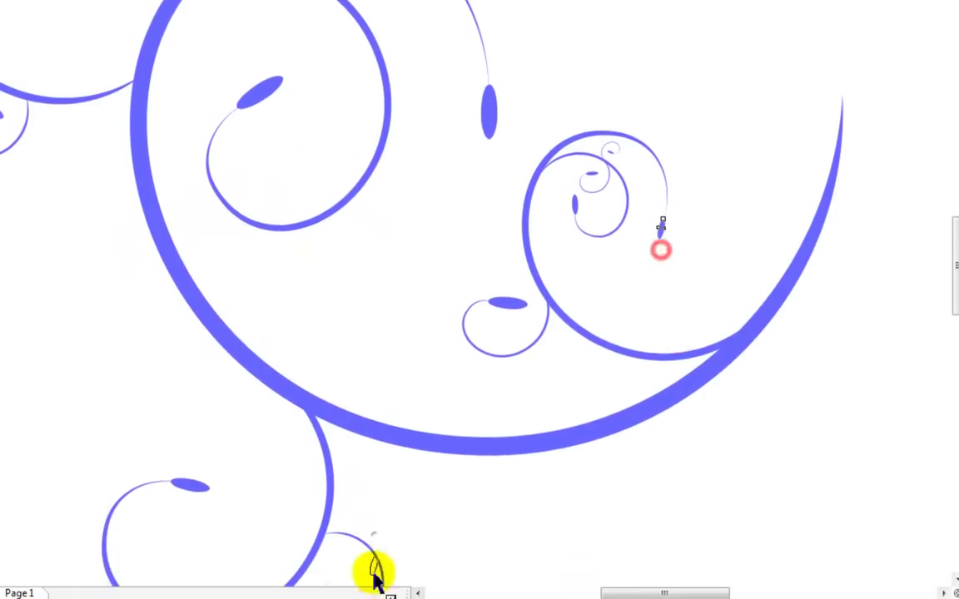
- Fit a small petal copy onto the tip of the little curl at the bottom branch, rotating and resizing it
{"action": "scroll", "coordinate": [375, 566], "scroll_direction": "up", "scroll_amount": 5}
{"action": "left_click", "coordinate": [488, 381]}
{"action": "scroll", "coordinate": [488, 381], "scroll_direction": "up", "scroll_amount": 3}
{"action": "left_click_drag", "start_coordinate": [357, 139], "coordinate": [432, 195]}
{"action": "left_click", "coordinate": [431, 195]}
{"action": "left_click_drag", "start_coordinate": [473, 148], "coordinate": [490, 178]}
{"action": "left_click_drag", "start_coordinate": [381, 227], "coordinate": [375, 251]}
- Select the whole ornament and group all the swirls and petals together
{"action": "scroll", "coordinate": [378, 251], "scroll_direction": "down", "scroll_amount": 5}
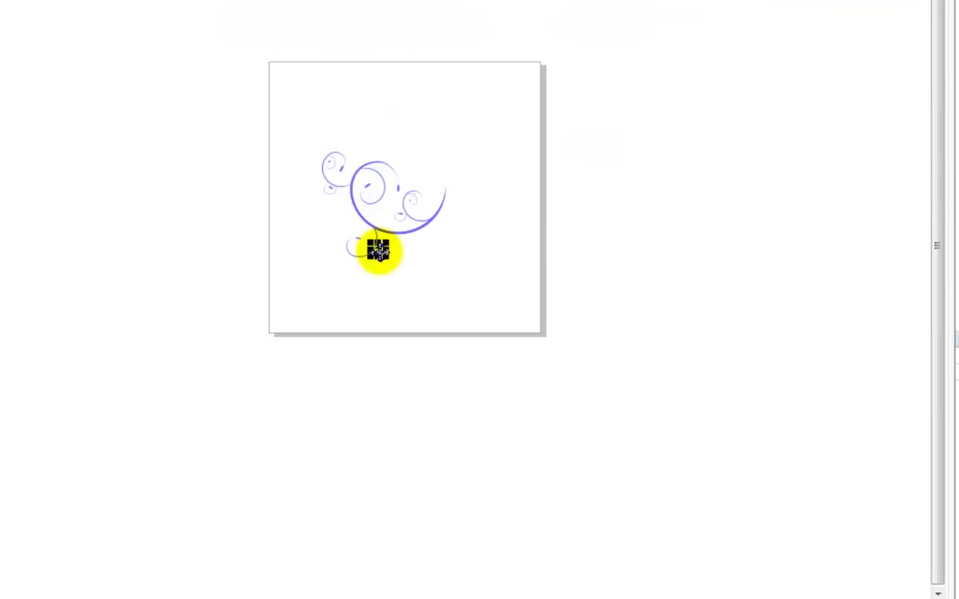
{"action": "scroll", "coordinate": [511, 245], "scroll_direction": "up", "scroll_amount": 3}
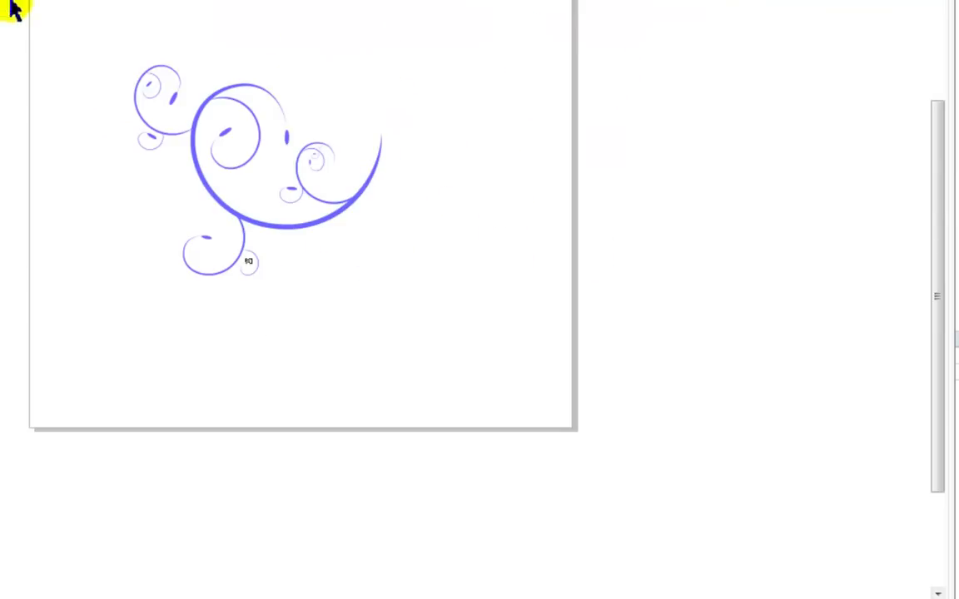
{"action": "left_click_drag", "start_coordinate": [524, 331], "coordinate": [523, 327]}
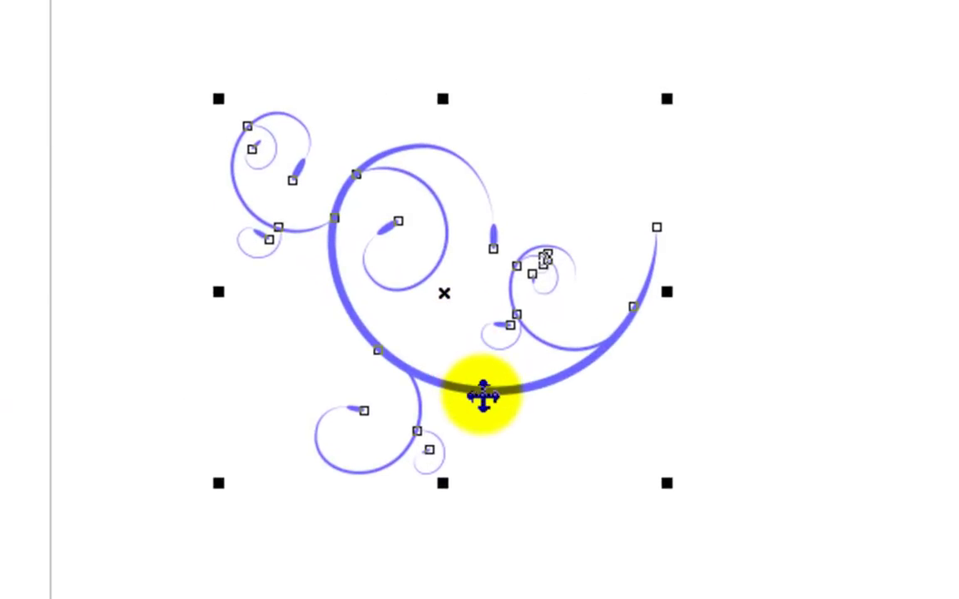
{"action": "right_click", "coordinate": [280, 227]}
{"action": "left_click", "coordinate": [48, 48]}
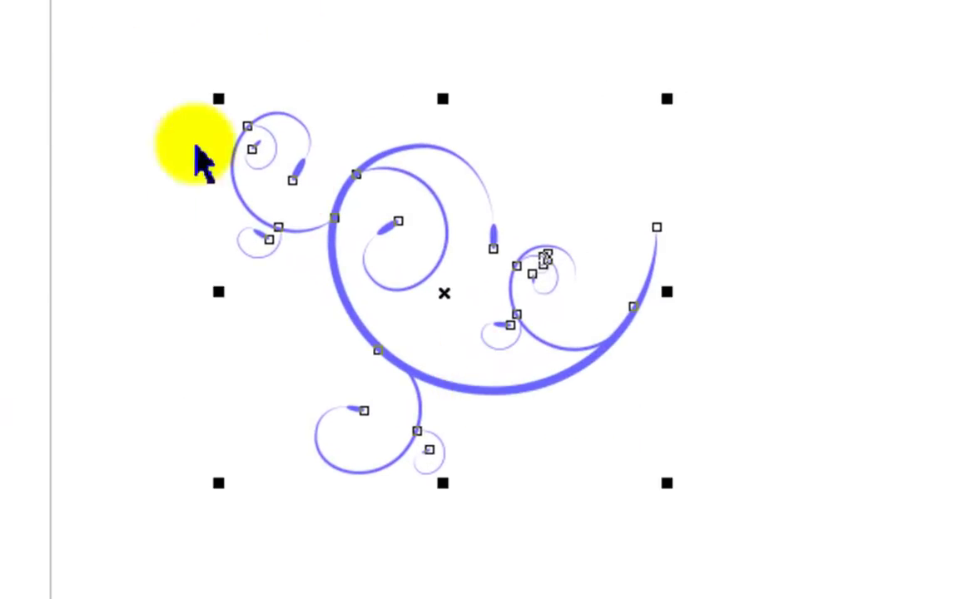
{"action": "left_click_drag", "start_coordinate": [127, 2], "coordinate": [824, 596]}
{"action": "right_click", "coordinate": [491, 393]}
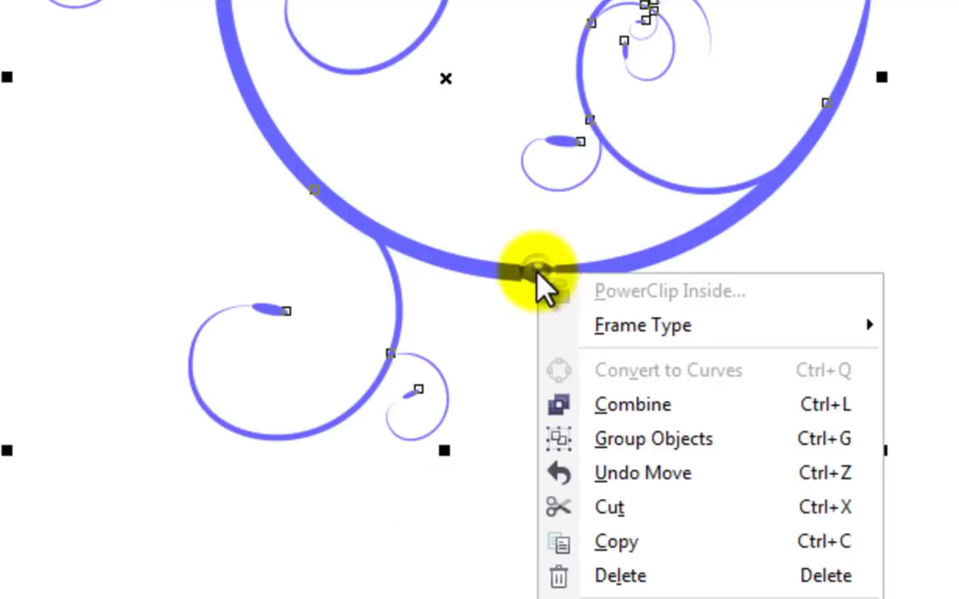
{"action": "left_click", "coordinate": [822, 439]}
{"action": "scroll", "coordinate": [799, 452], "scroll_direction": "down", "scroll_amount": 2}
{"action": "left_click", "coordinate": [861, 377]}
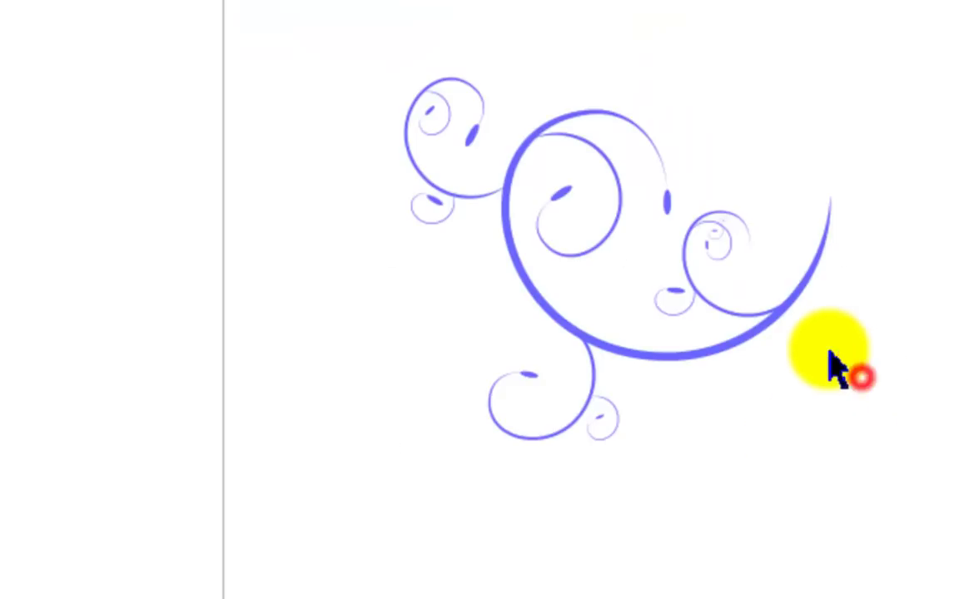
- Scale the grouped ornament down proportionally to about two-thirds, enlarge it again and deselect it
{"action": "left_click_drag", "start_coordinate": [180, 135], "coordinate": [403, 334]}
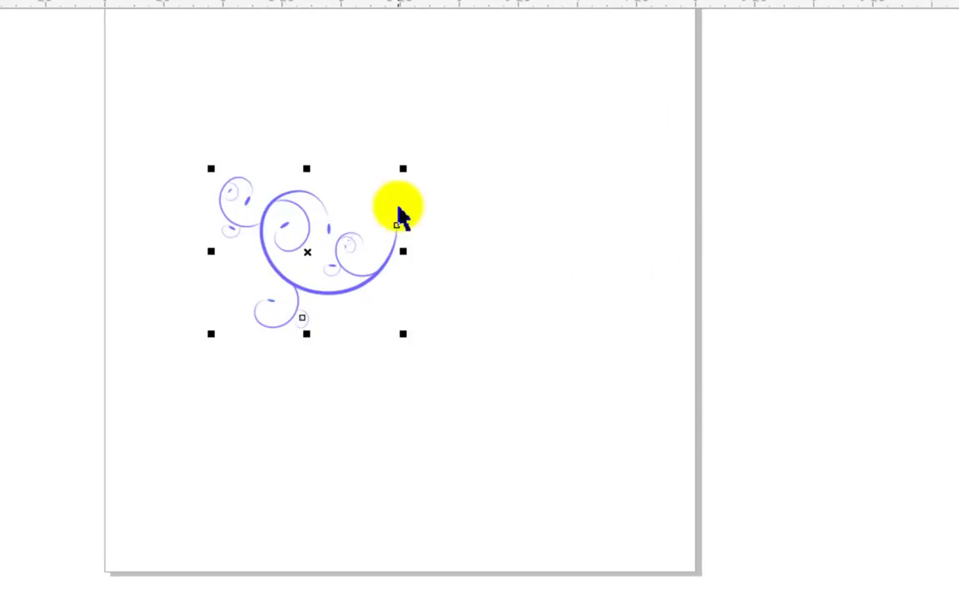
{"action": "scroll", "coordinate": [400, 204], "scroll_direction": "up", "scroll_amount": 2}
{"action": "left_click_drag", "start_coordinate": [401, 140], "coordinate": [908, 34]}
{"action": "left_click_drag", "start_coordinate": [279, 350], "coordinate": [274, 492]}
{"action": "left_click", "coordinate": [539, 578]}
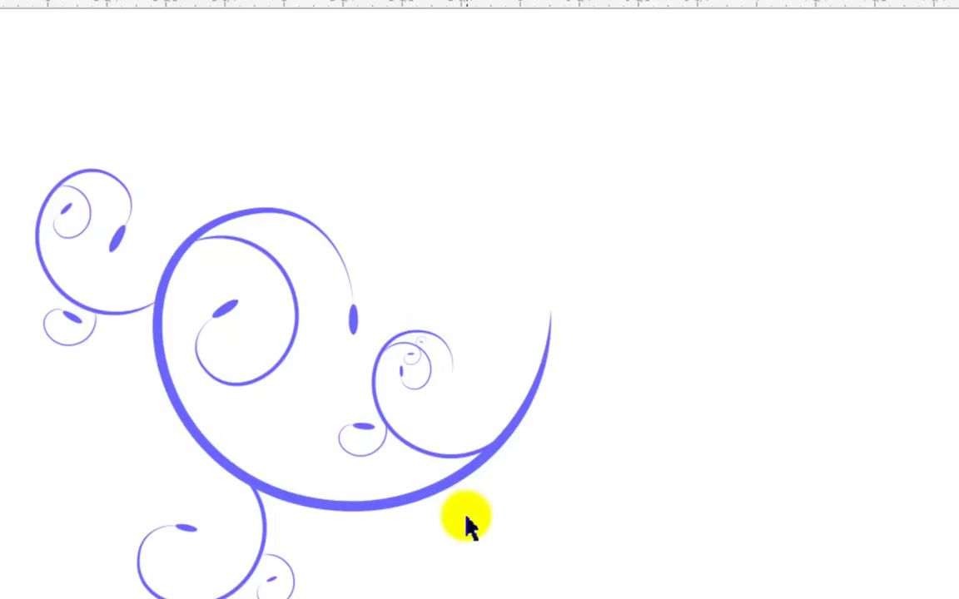
- Place two copies of the grouped ornament on the page, one above and to each side of the original
{"action": "left_click", "coordinate": [427, 491]}
{"action": "scroll", "coordinate": [410, 497], "scroll_direction": "down", "scroll_amount": 2}
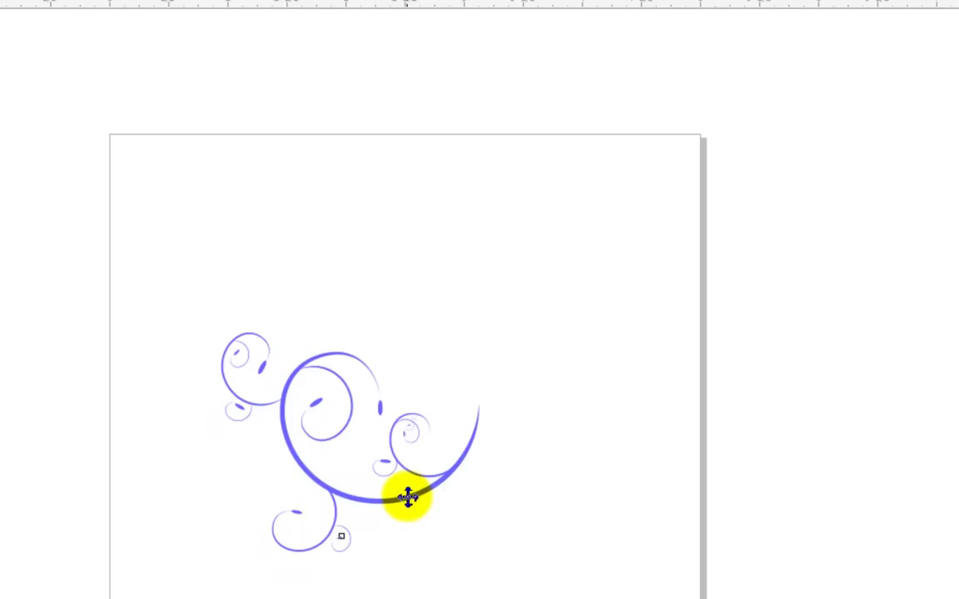
{"action": "left_click_drag", "start_coordinate": [403, 504], "coordinate": [266, 317]}
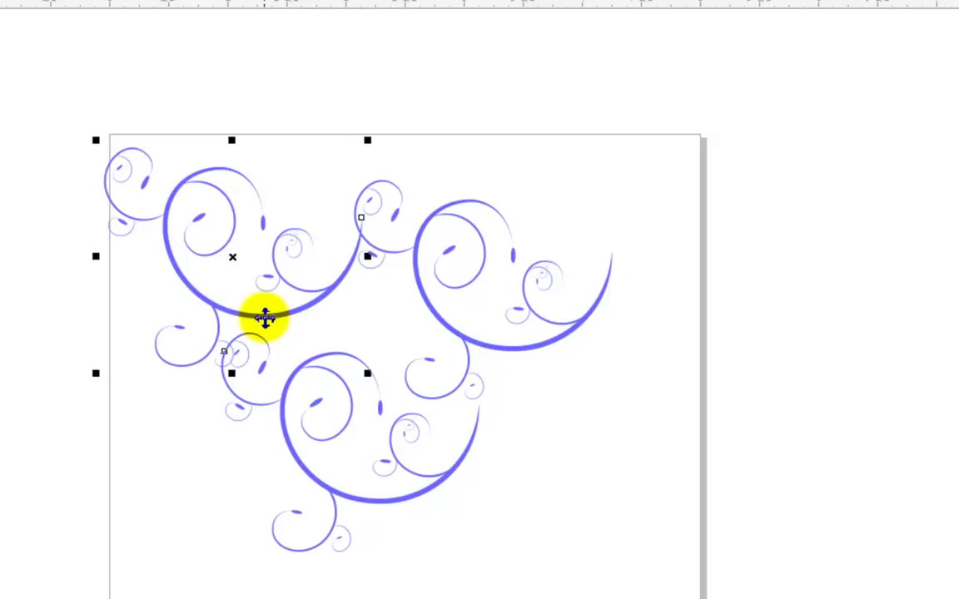
- Rotate the upper-left ornament copy clockwise and fit it just above the central ornament, beside the upper-right copy
{"action": "left_click", "coordinate": [264, 317]}
{"action": "mouse_move", "coordinate": [368, 379]}
{"action": "left_mouse_down"}
{"action": "mouse_move", "coordinate": [243, 388]}
{"action": "mouse_move", "coordinate": [221, 364]}
{"action": "left_mouse_up"}
{"action": "left_click_drag", "start_coordinate": [298, 197], "coordinate": [345, 176]}
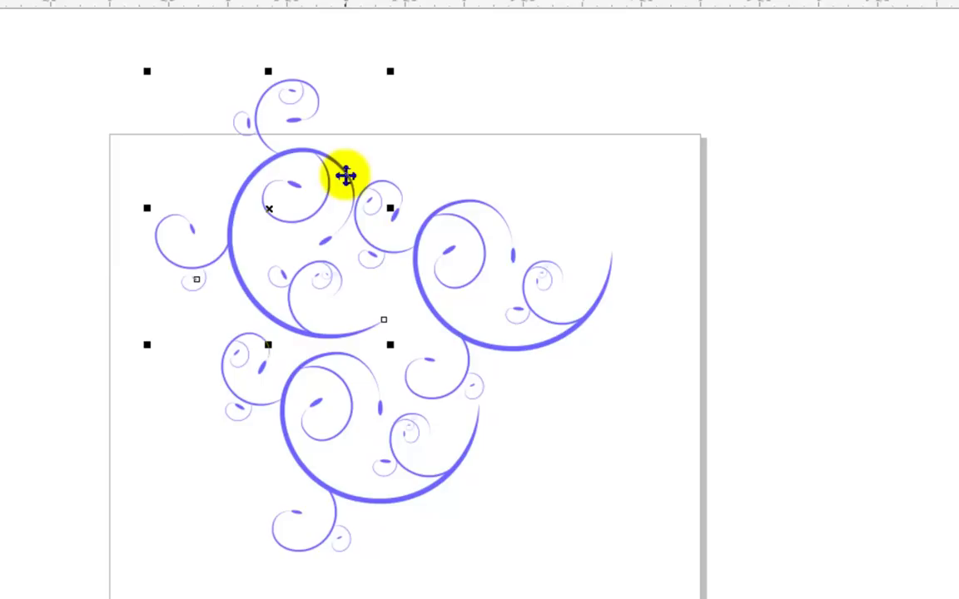
{"action": "scroll", "coordinate": [348, 353], "scroll_direction": "up", "scroll_amount": 2}
{"action": "left_click_drag", "start_coordinate": [358, 330], "coordinate": [353, 348]}
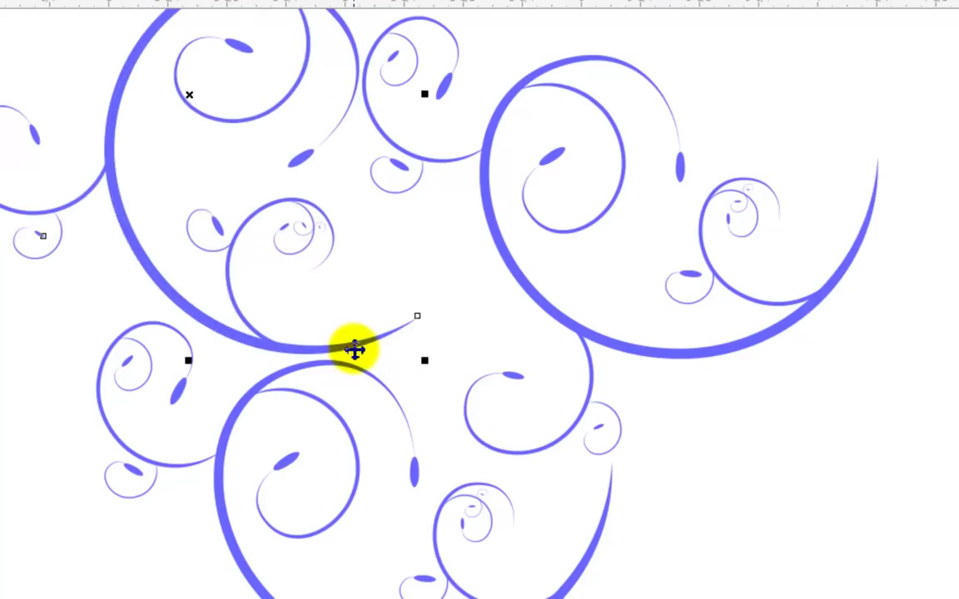
{"action": "scroll", "coordinate": [352, 347], "scroll_direction": "down", "scroll_amount": 2}
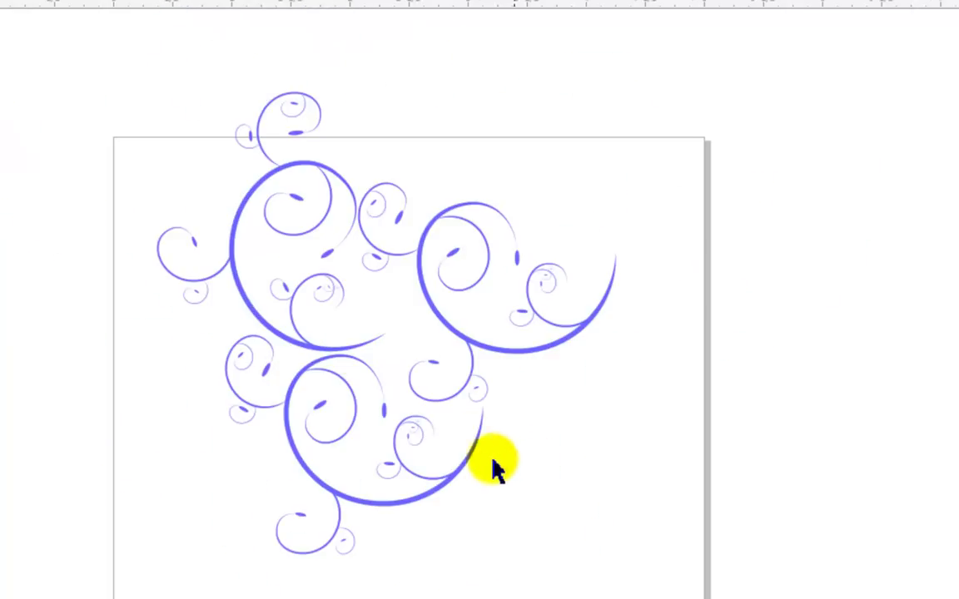
- Copy the rotated upper-left ornament to the lower right of the page and turn the copy slightly counterclockwise
{"action": "left_click", "coordinate": [304, 162]}
{"action": "left_click_drag", "start_coordinate": [304, 163], "coordinate": [618, 310]}
{"action": "scroll", "coordinate": [574, 401], "scroll_direction": "down", "scroll_amount": 1}
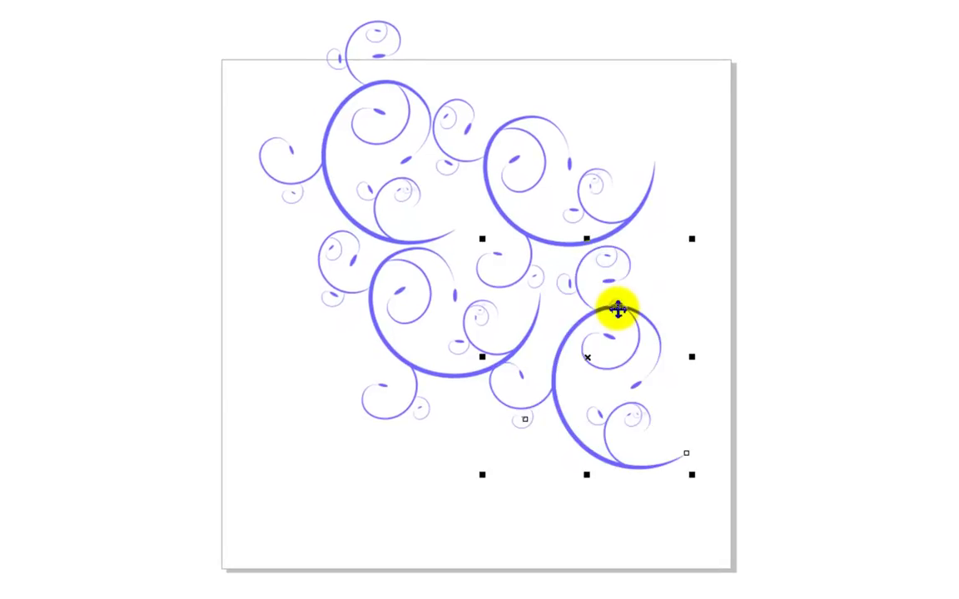
{"action": "left_click_drag", "start_coordinate": [694, 239], "coordinate": [678, 237]}
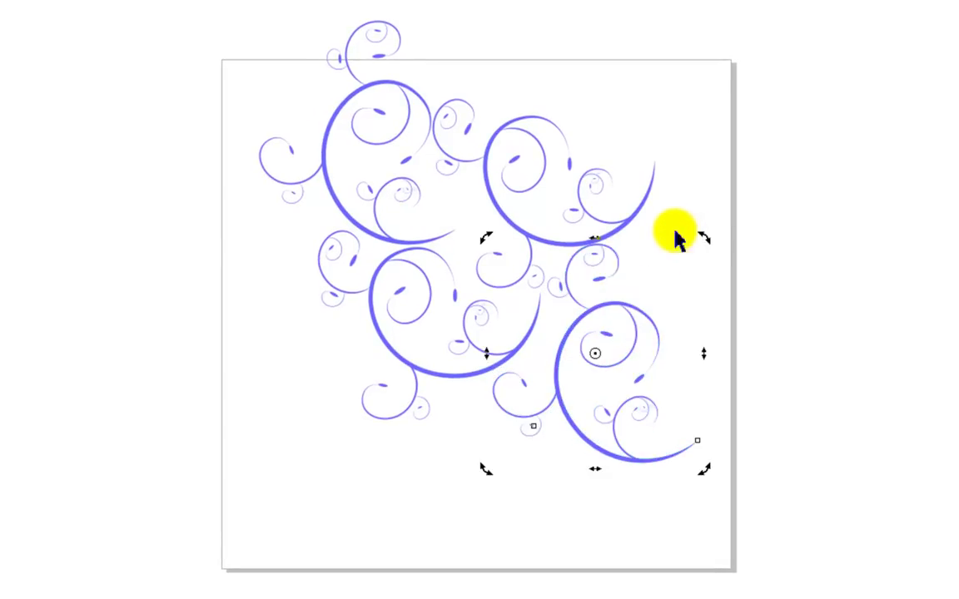
{"action": "scroll", "coordinate": [606, 283], "scroll_direction": "up", "scroll_amount": 2}
- Copy the lower-right ornament to the lower left of the page, turn it slightly counterclockwise and fit it beside the central ornament
{"action": "left_click_drag", "start_coordinate": [586, 289], "coordinate": [312, 336]}
{"action": "scroll", "coordinate": [579, 295], "scroll_direction": "down", "scroll_amount": 2}
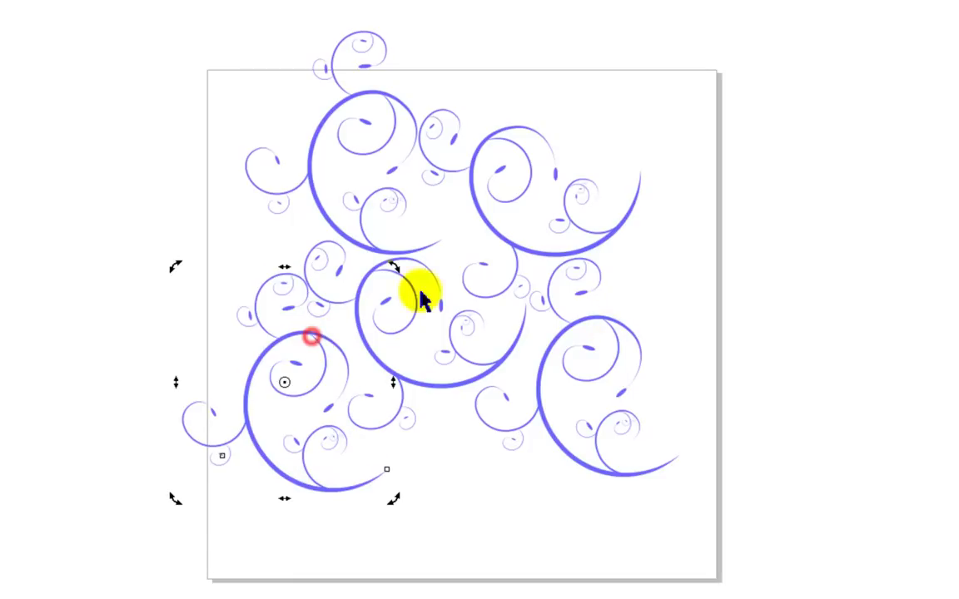
{"action": "left_click_drag", "start_coordinate": [398, 269], "coordinate": [338, 264]}
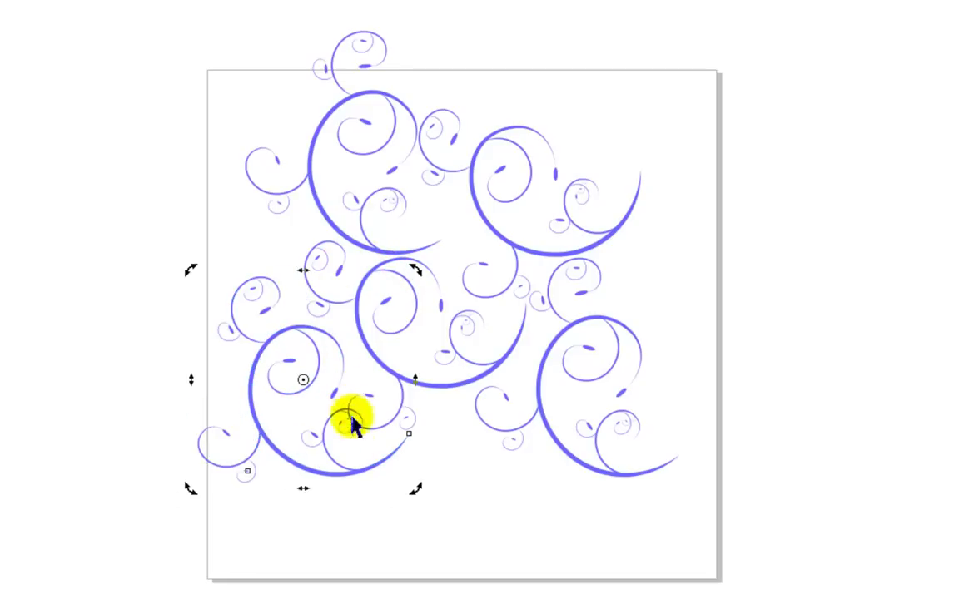
{"action": "left_click_drag", "start_coordinate": [350, 475], "coordinate": [341, 494]}
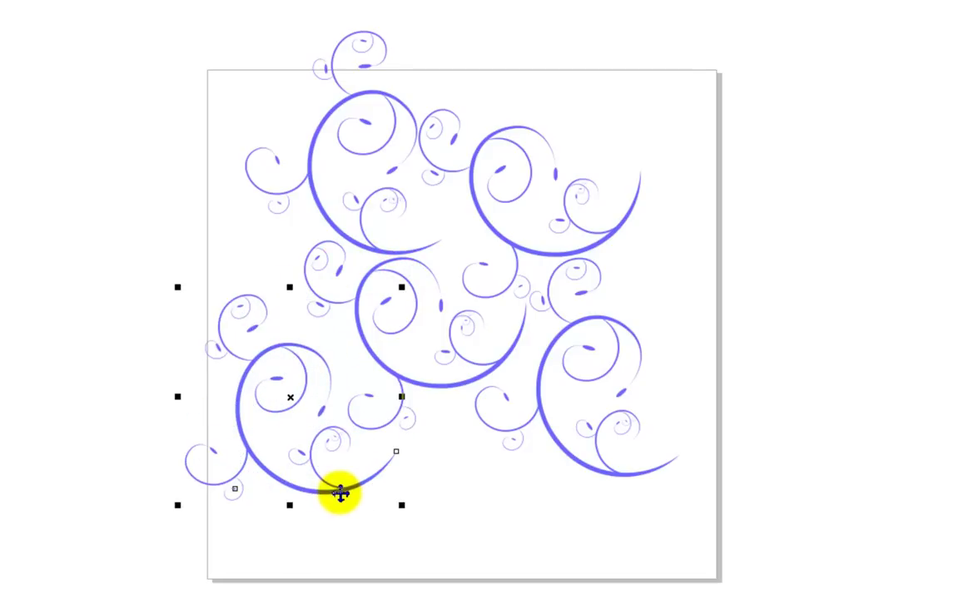
{"action": "scroll", "coordinate": [341, 494], "scroll_direction": "up", "scroll_amount": 2}
{"action": "mouse_move", "coordinate": [322, 261]}
{"action": "left_mouse_down"}
{"action": "mouse_move", "coordinate": [341, 266]}
{"action": "mouse_move", "coordinate": [338, 255]}
{"action": "left_mouse_up"}
{"action": "scroll", "coordinate": [338, 254], "scroll_direction": "down", "scroll_amount": 4}
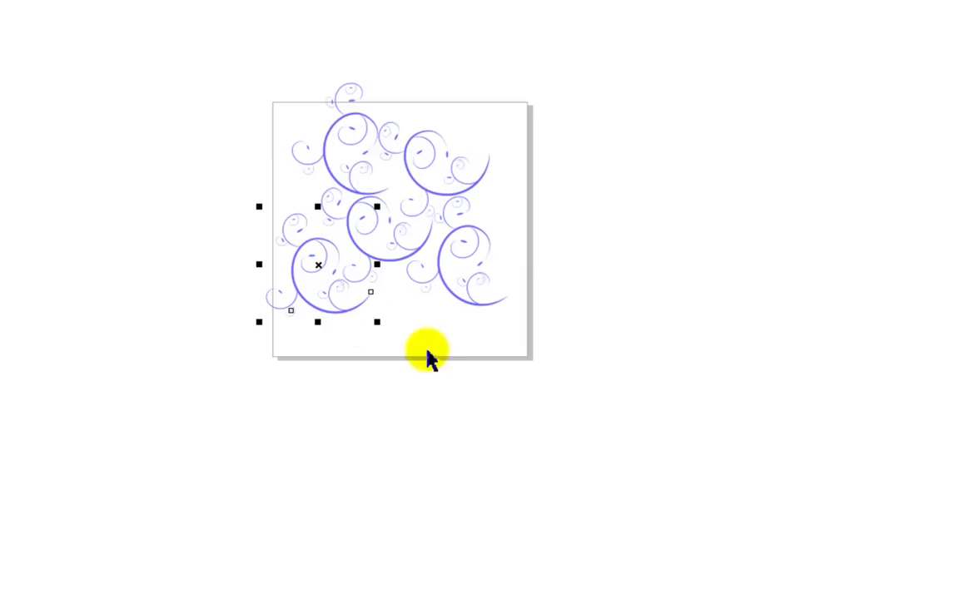
- Add two more rotated ornament copies along the page's upper edge, one at the upper-right corner and one to its left
{"action": "scroll", "coordinate": [502, 177], "scroll_direction": "up", "scroll_amount": 2}
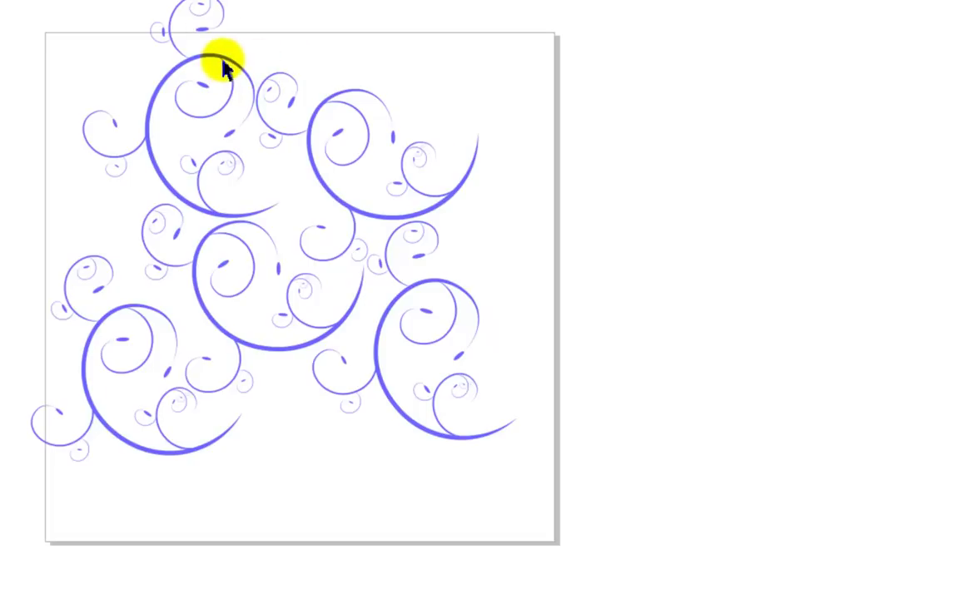
{"action": "left_click_drag", "start_coordinate": [227, 64], "coordinate": [505, 3]}
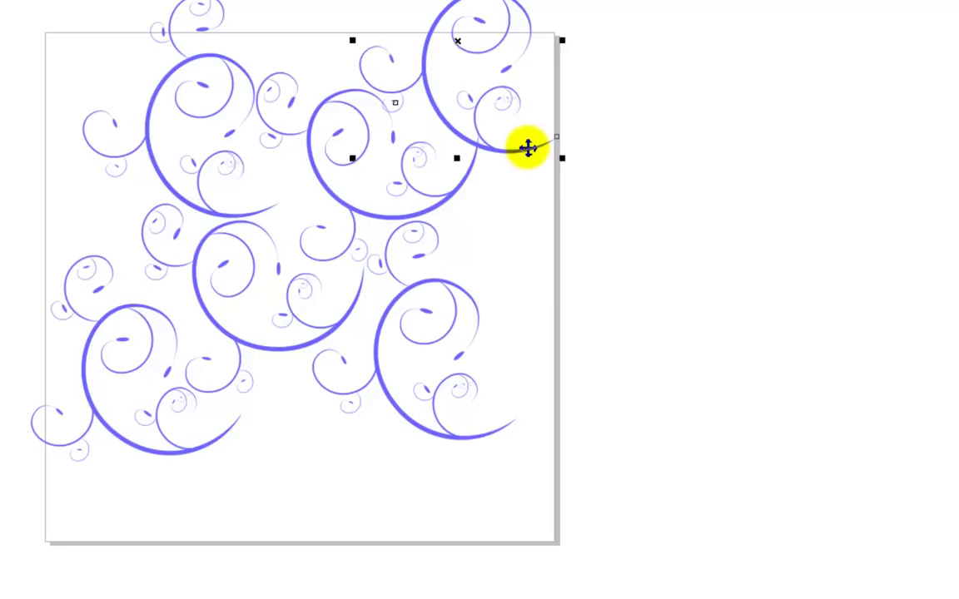
{"action": "left_click_drag", "start_coordinate": [567, 160], "coordinate": [569, 44]}
{"action": "left_click_drag", "start_coordinate": [470, 99], "coordinate": [376, 39]}
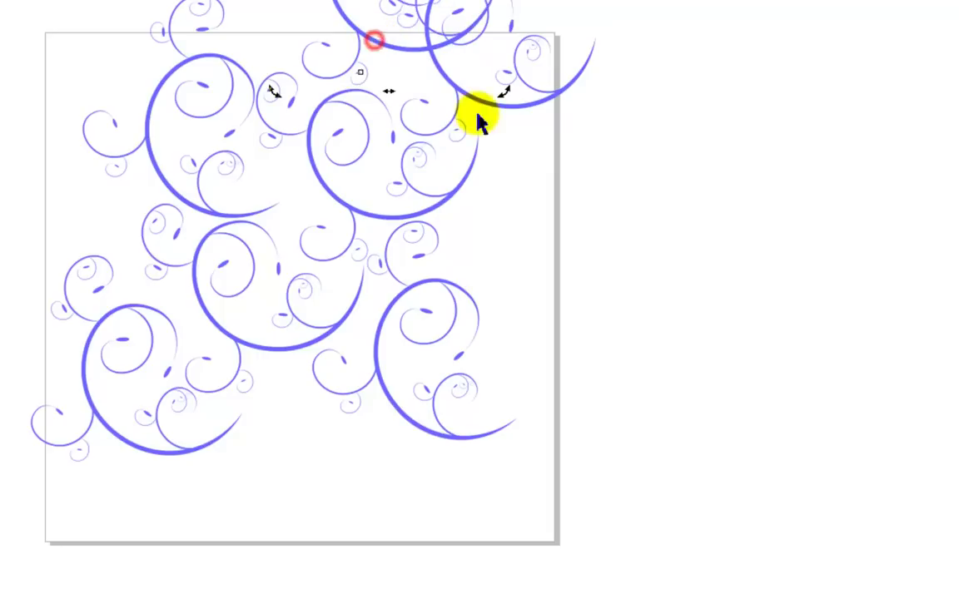
{"action": "left_click_drag", "start_coordinate": [500, 94], "coordinate": [415, 36]}
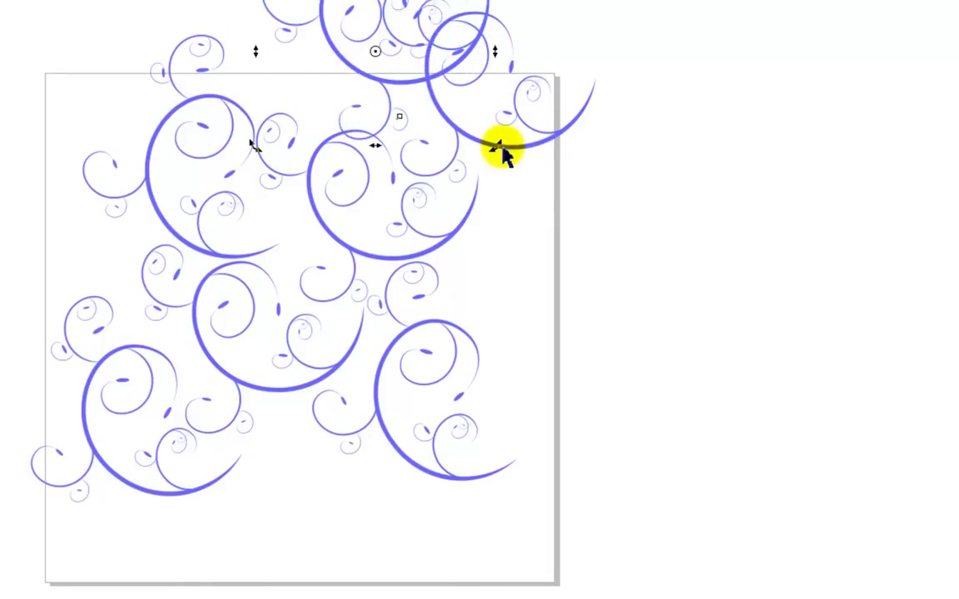